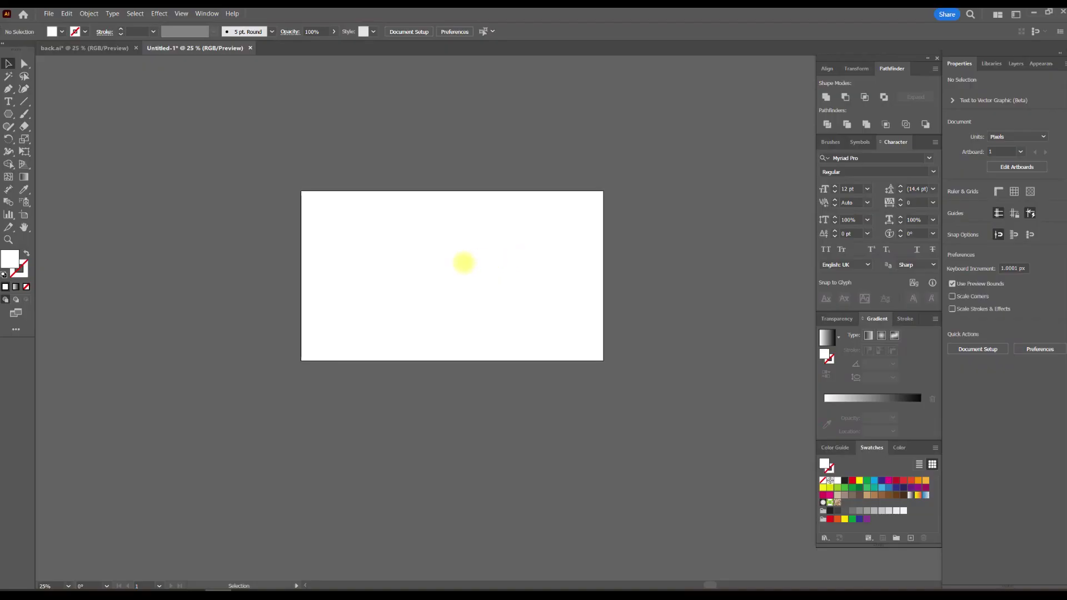
# Step: Draw an unfilled, stroked hexagon about 819 by 709 px and place it in the middle of the artboard
pyautogui.click(8, 114)
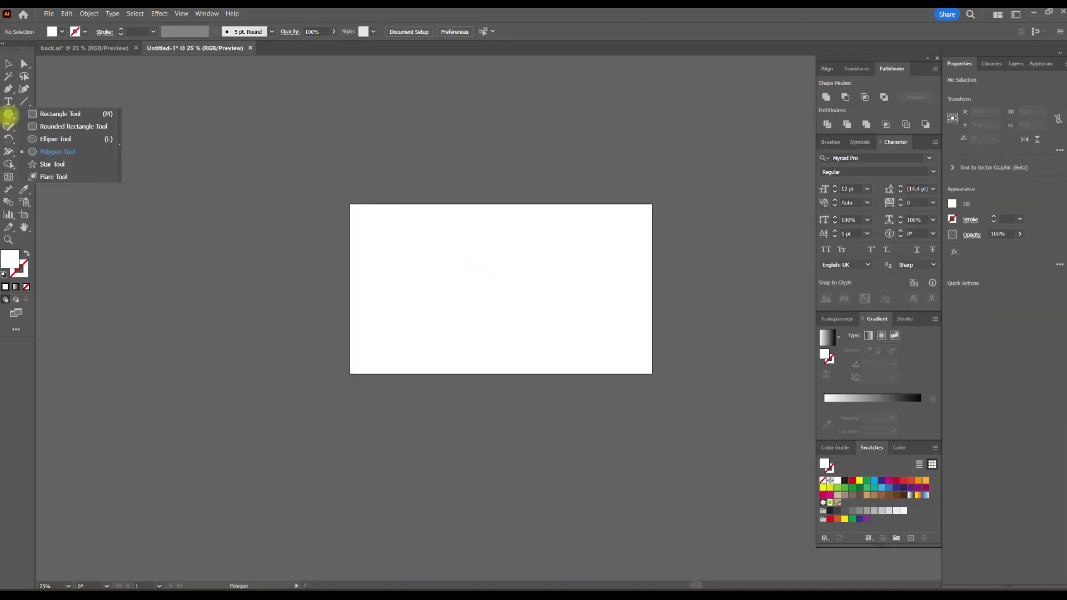
pyautogui.moveTo(150, 233); pyautogui.dragTo(201, 277)
pyautogui.click(9, 64)
pyautogui.moveTo(133, 214); pyautogui.dragTo(143, 222)
pyautogui.click(27, 253)
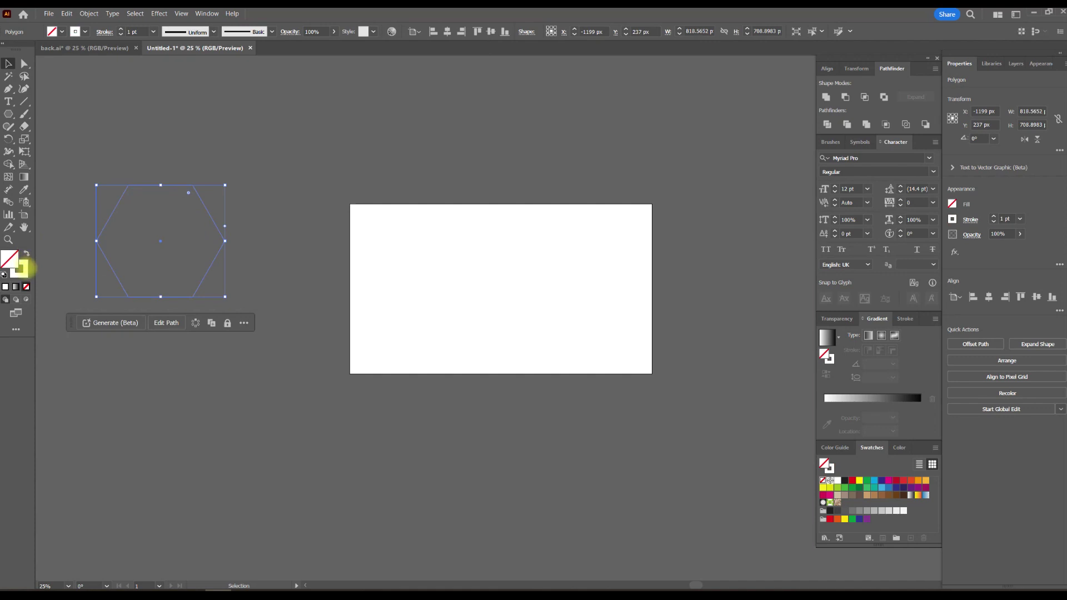
pyautogui.moveTo(204, 207); pyautogui.dragTo(540, 252)
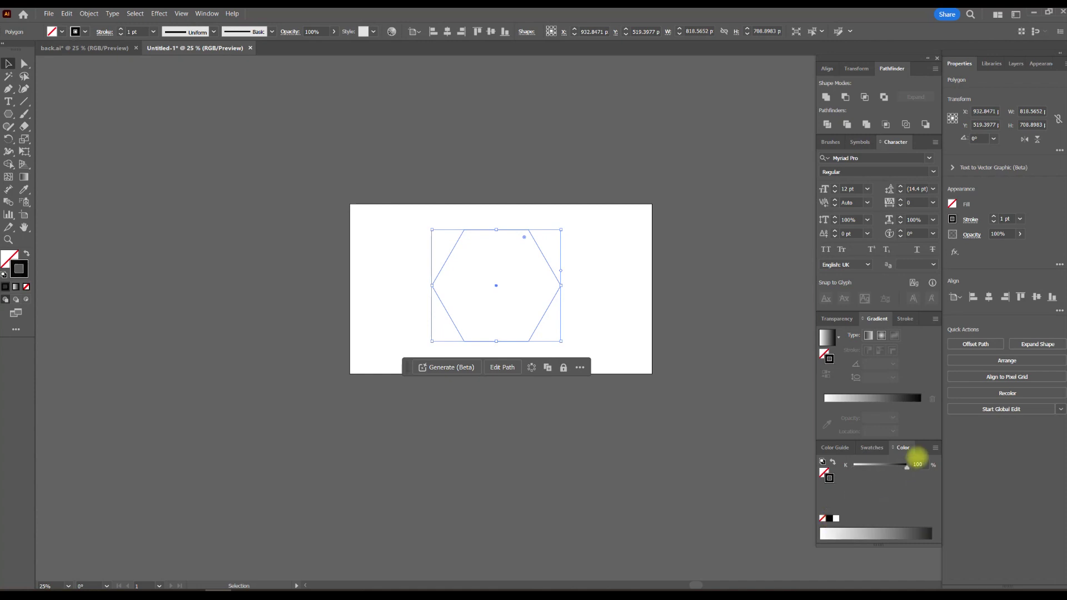
# Step: Set the hexagon's stroke colour to black, 000000
pyautogui.click(871, 447)
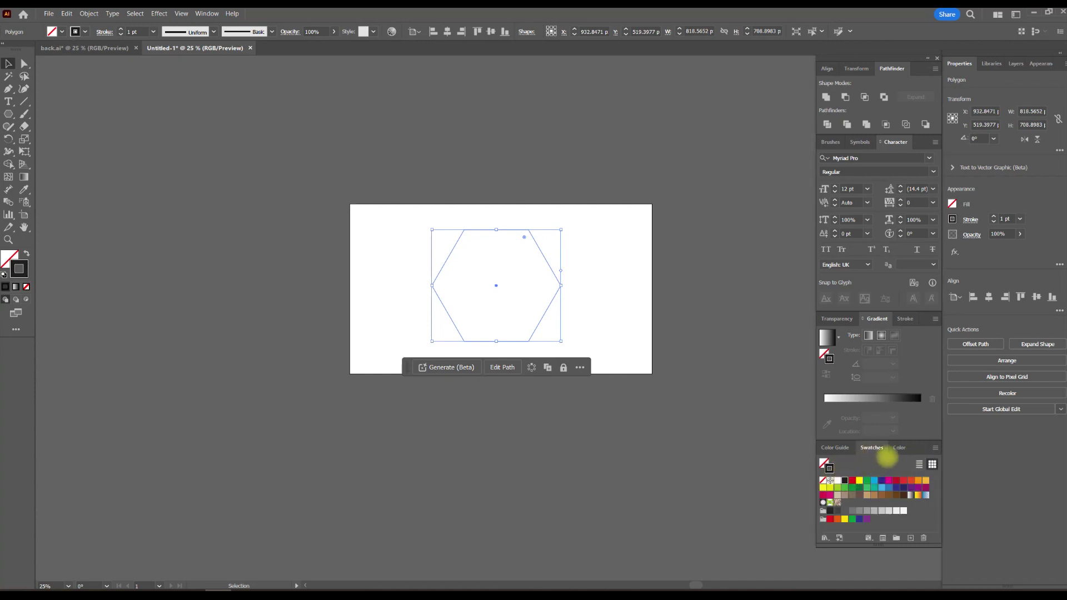
pyautogui.click(897, 448)
pyautogui.click(829, 518)
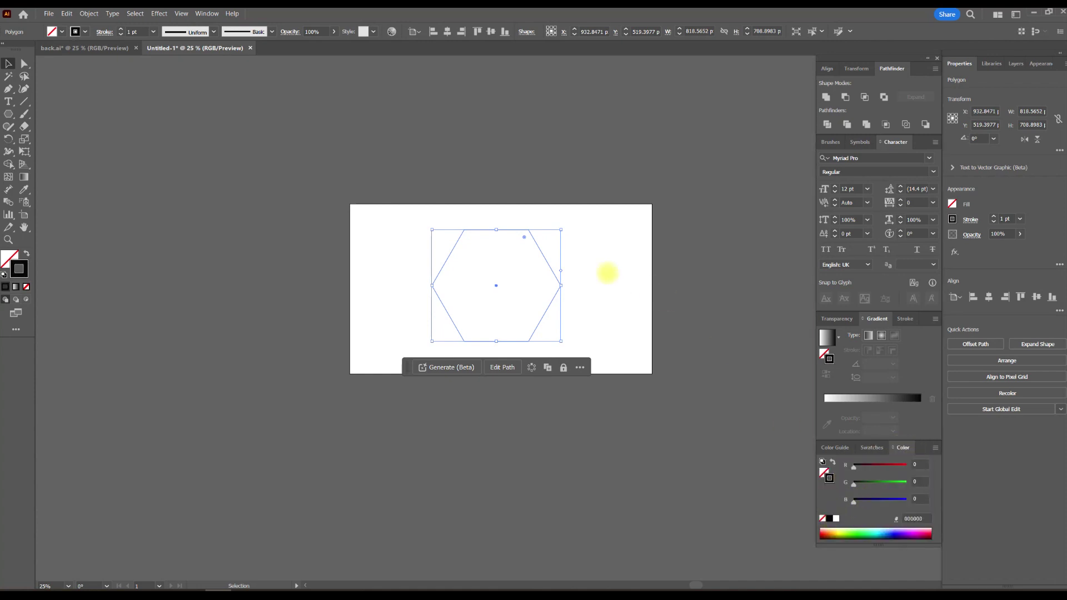
# Step: Apply a Transform effect to the hexagon with 92% horizontal and vertical scale, a 10° rotation angle and 21 copies
pyautogui.scroll(3, 536, 259)
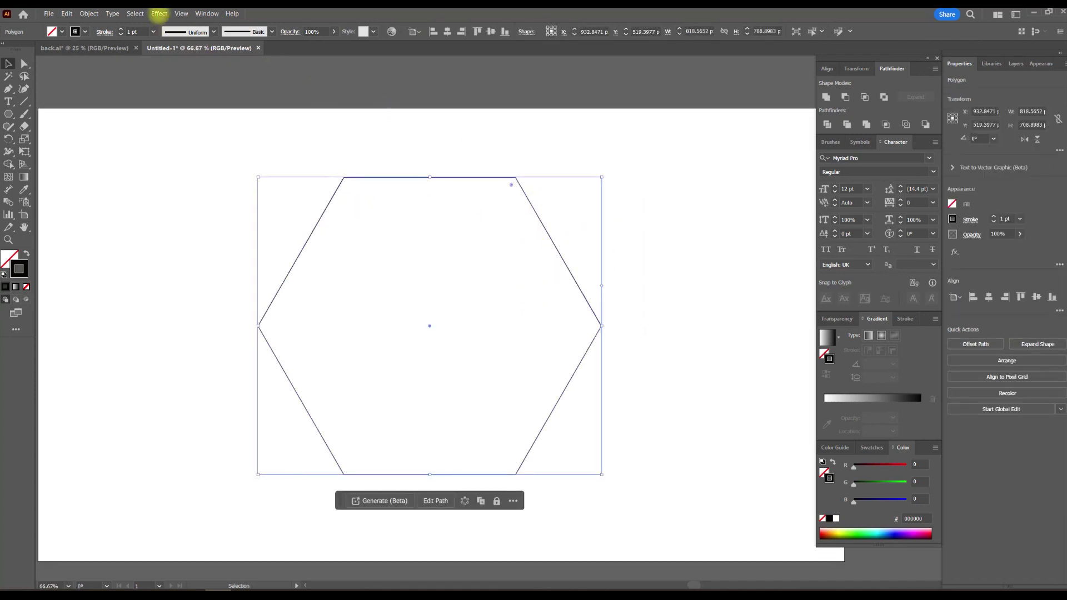
pyautogui.click(159, 14)
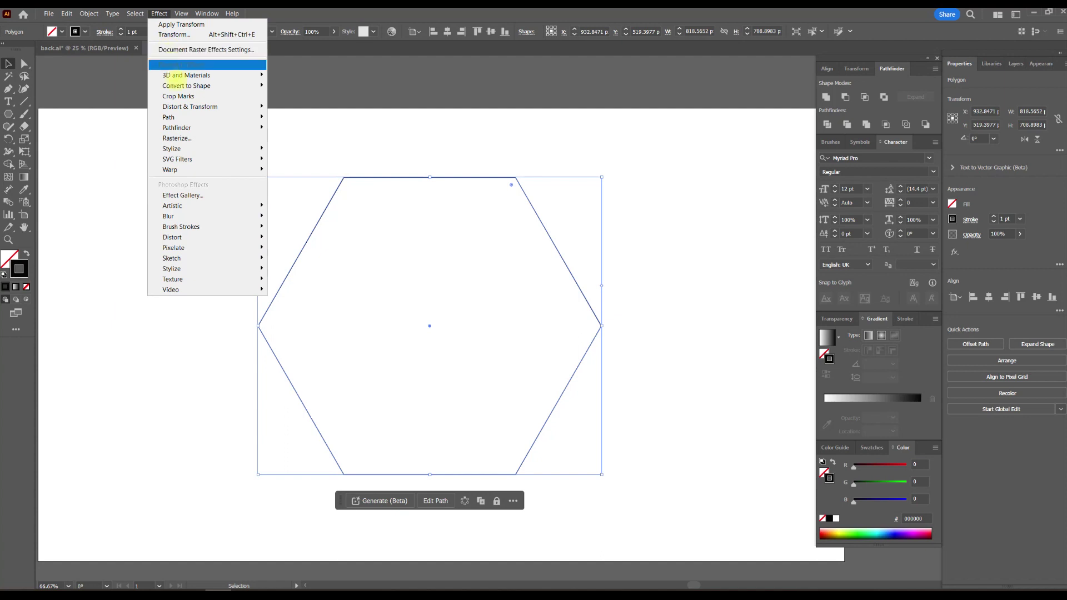
pyautogui.moveTo(211, 107)
pyautogui.click(319, 136)
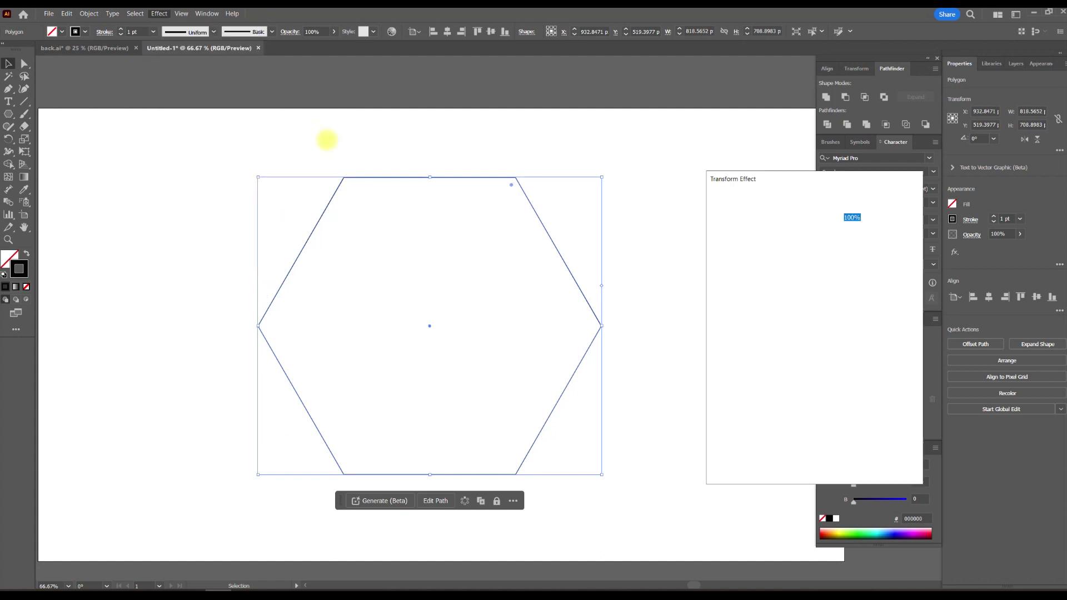
pyautogui.press('Up')
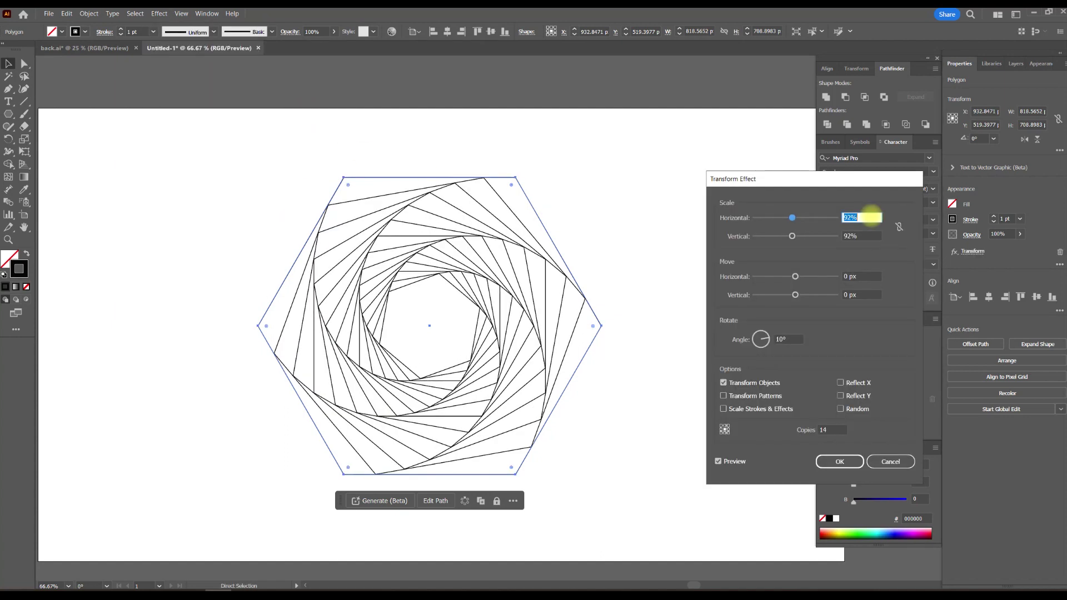
pyautogui.click(835, 430)
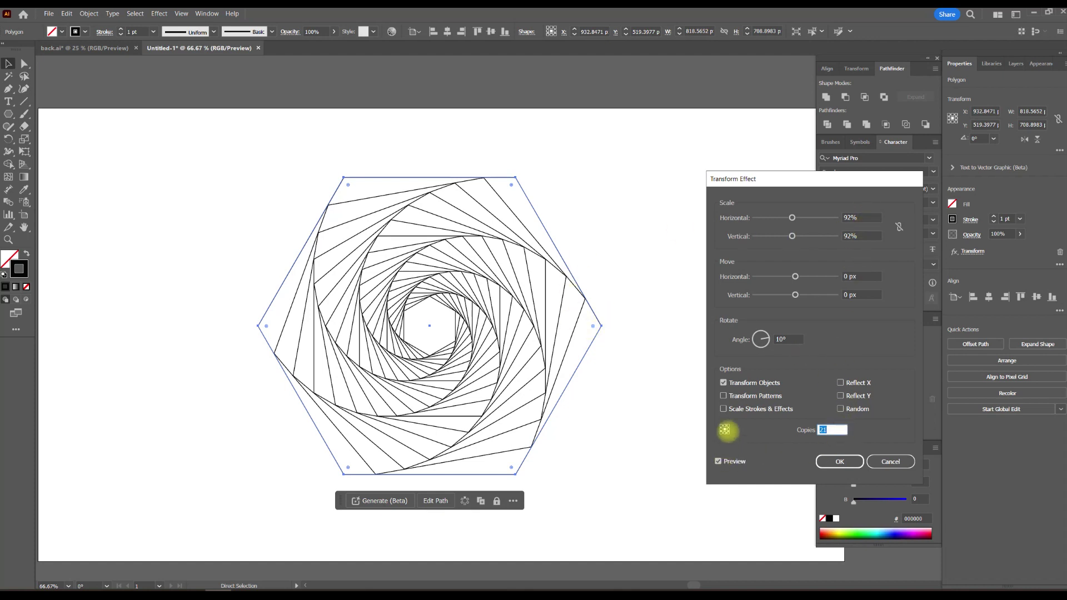
pyautogui.click(723, 408)
pyautogui.click(723, 408)
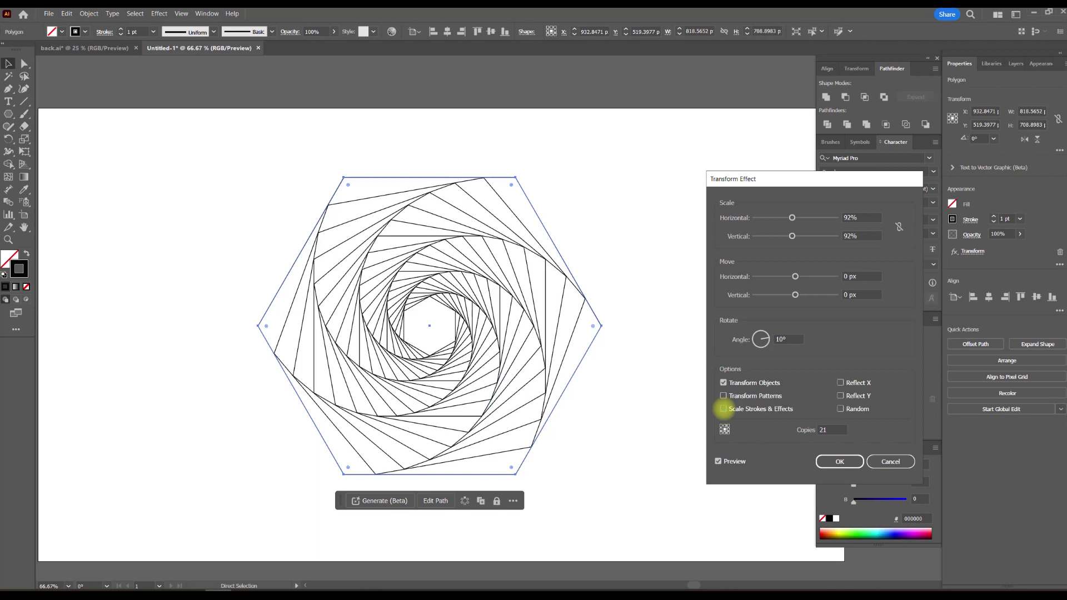
pyautogui.click(840, 461)
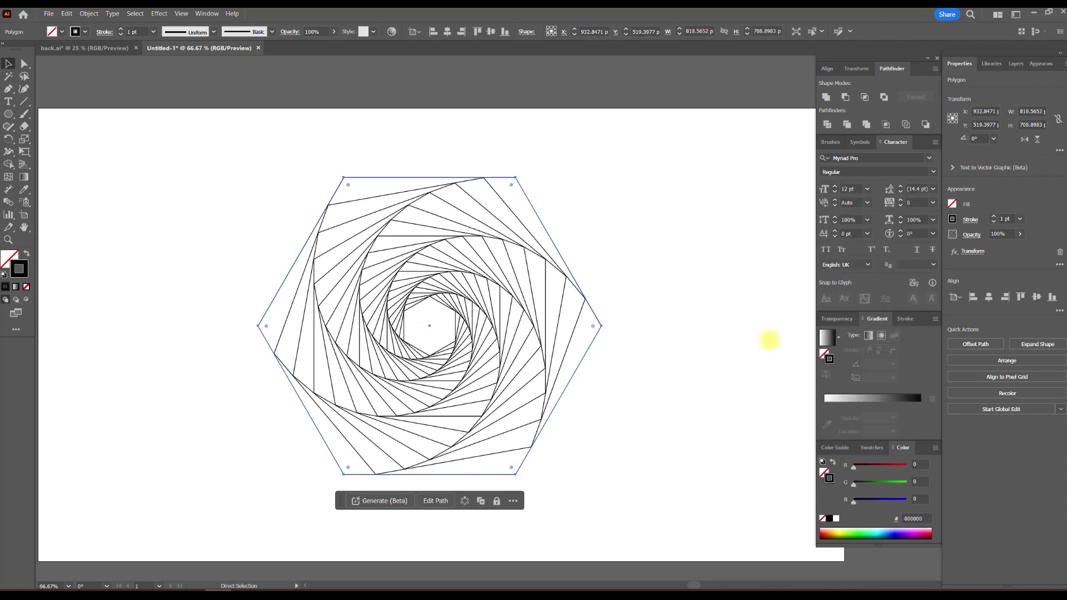
# Step: Try horizontal and vertical move offsets of -17 px and 3 px in the hexagon's Transform effect, and reset both to 0 px
pyautogui.click(553, 142)
pyautogui.click(436, 289)
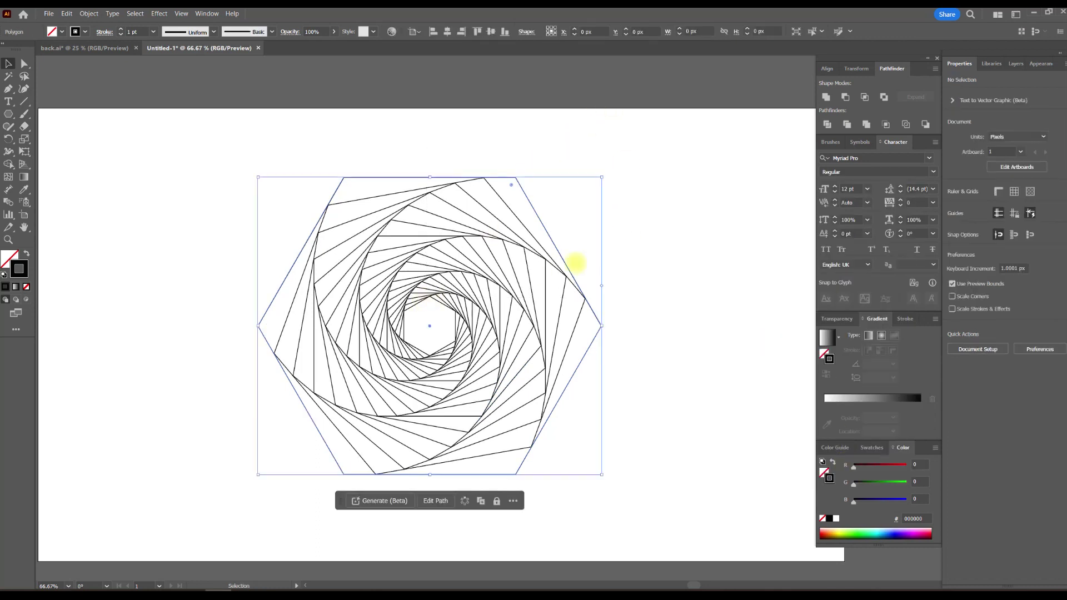
pyautogui.click(971, 251)
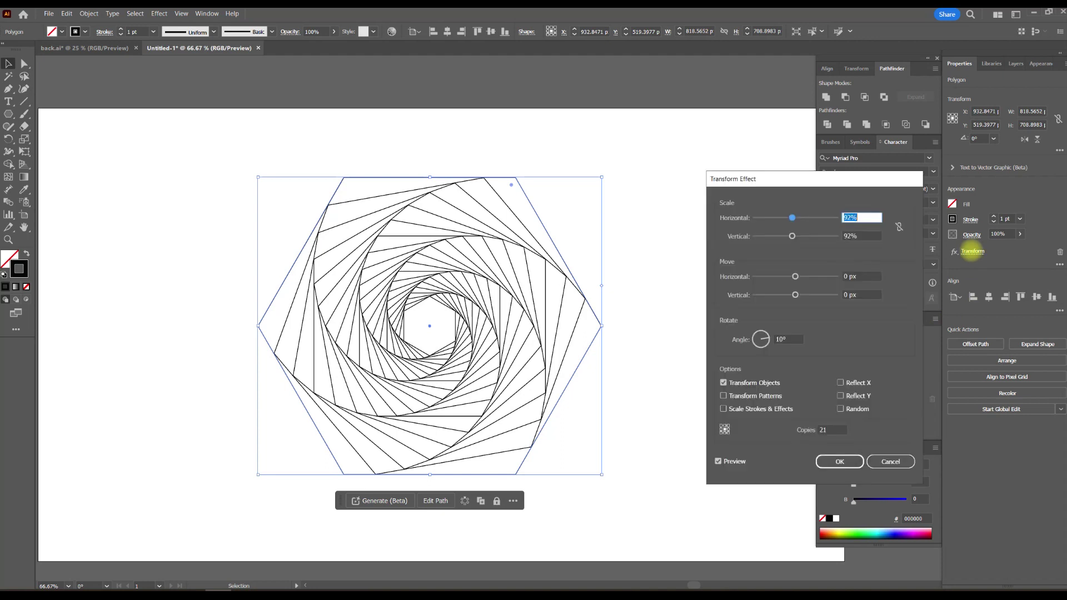
pyautogui.moveTo(795, 276)
pyautogui.mouseDown()
pyautogui.moveTo(806, 276)
pyautogui.moveTo(785, 276)
pyautogui.moveTo(807, 295)
pyautogui.moveTo(795, 294)
pyautogui.mouseUp()
pyautogui.moveTo(864, 277); pyautogui.dragTo(828, 274)
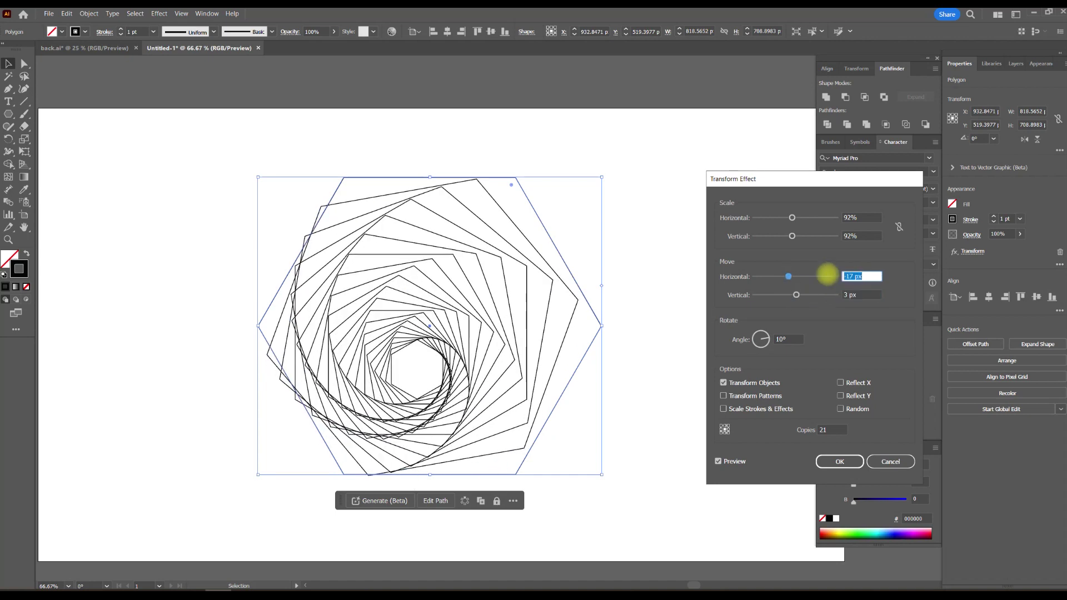
pyautogui.press('Tab')
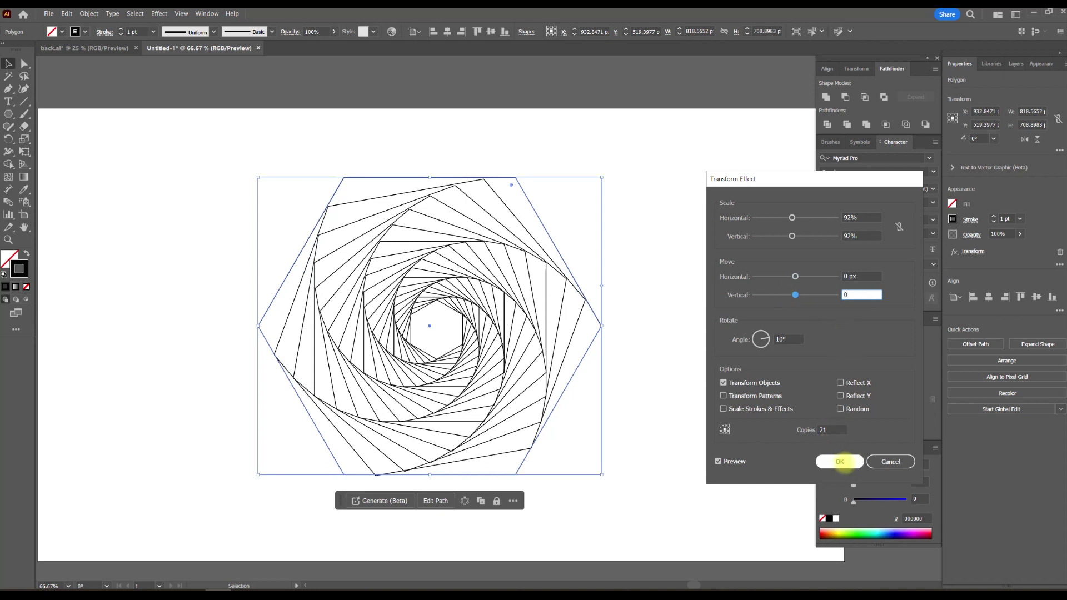
pyautogui.click(840, 462)
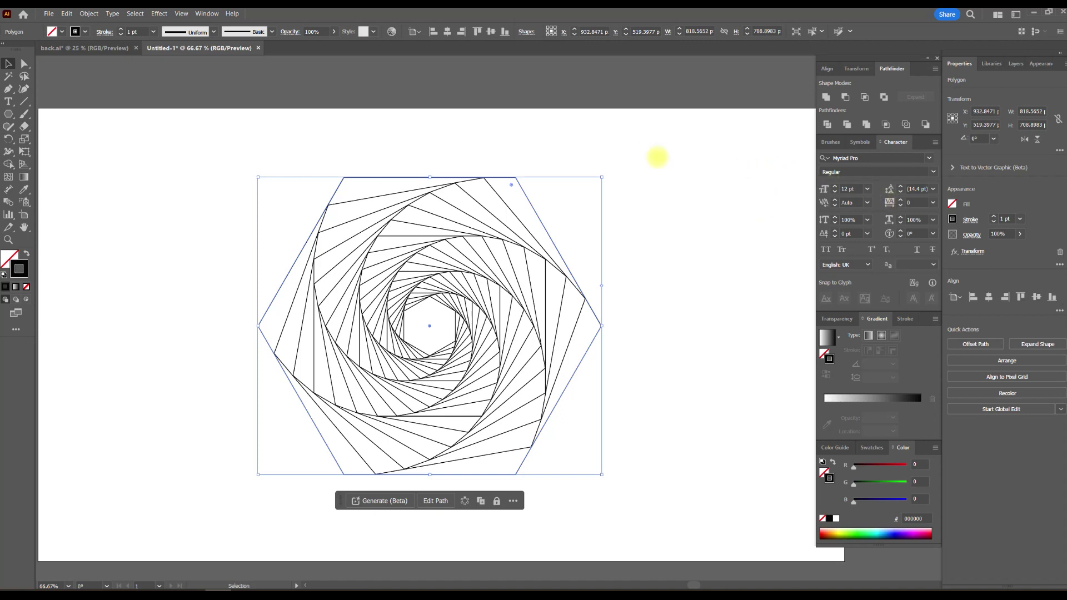
# Step: Set the hexagon pattern's stroke weight to 2 pt with round caps and round joins
pyautogui.click(905, 318)
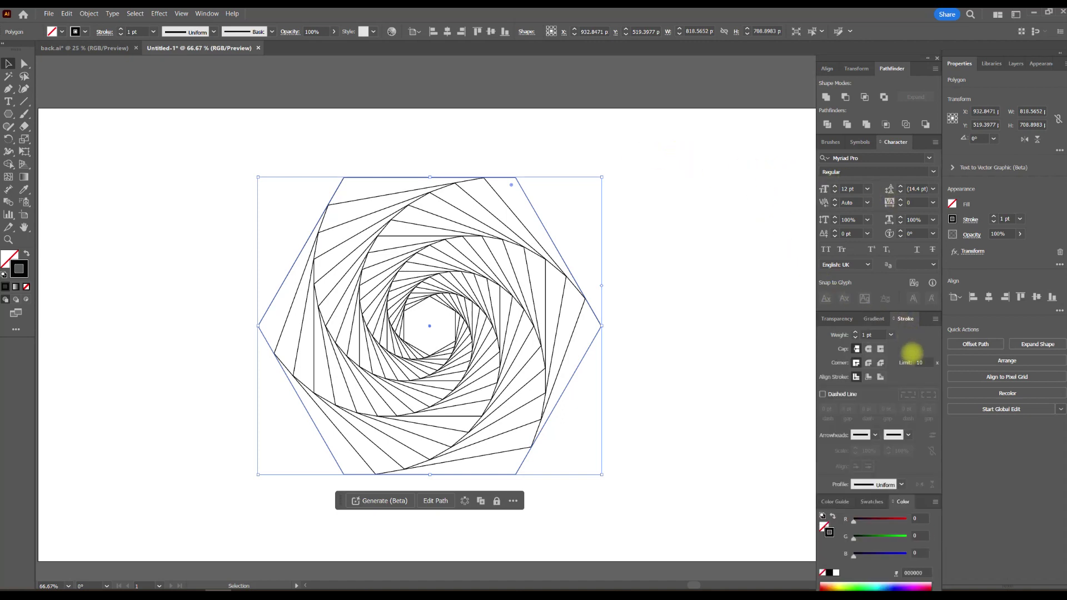
pyautogui.click(855, 332)
pyautogui.click(855, 332)
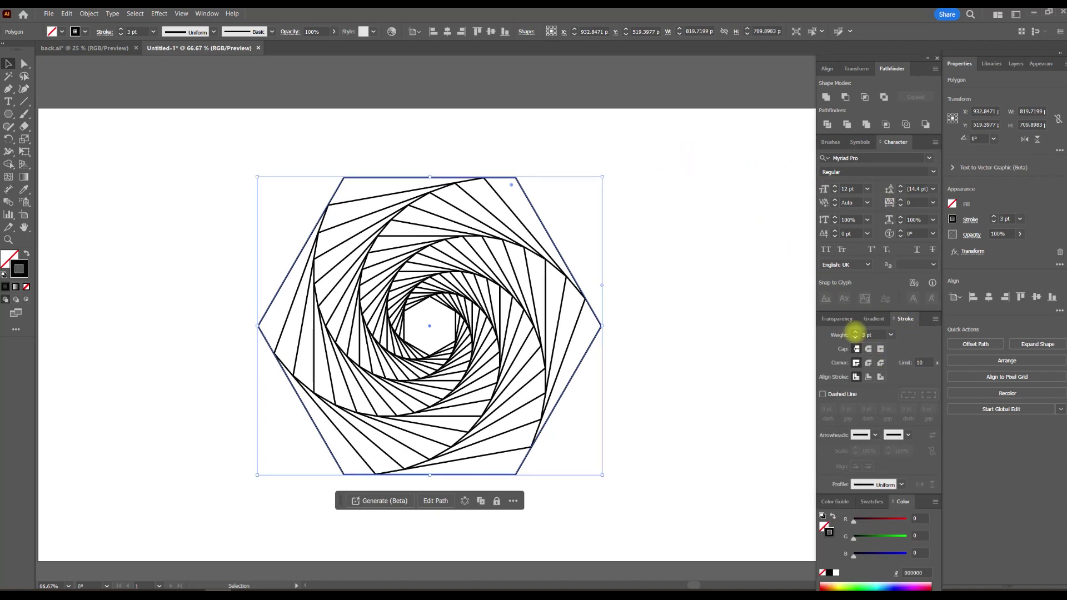
pyautogui.click(855, 332)
pyautogui.click(855, 337)
pyautogui.click(855, 337)
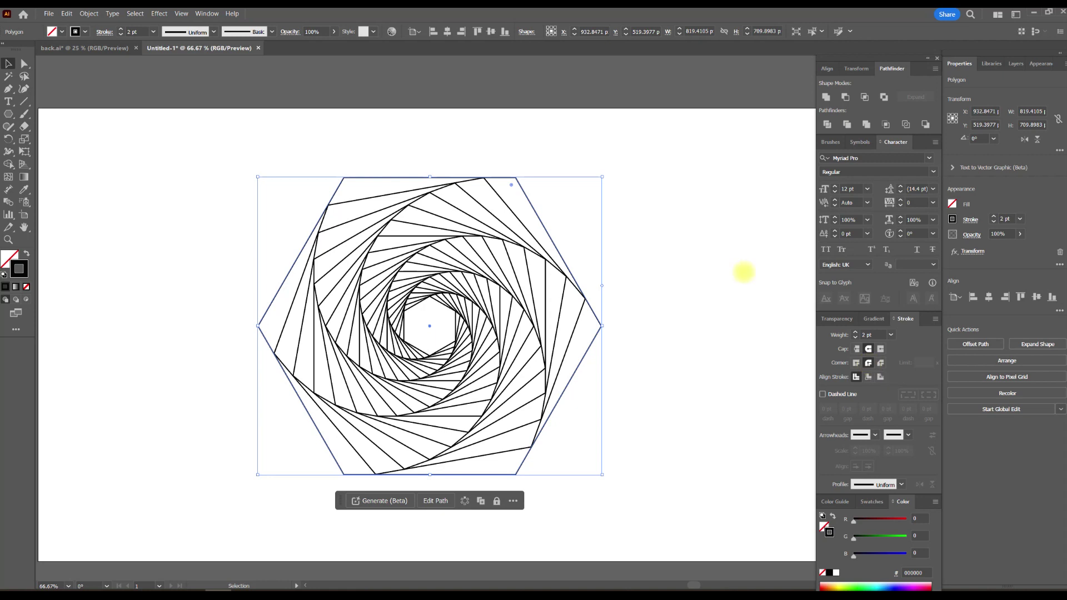
# Step: Round all corners of the hexagon slightly with Direct Selection
pyautogui.click(24, 62)
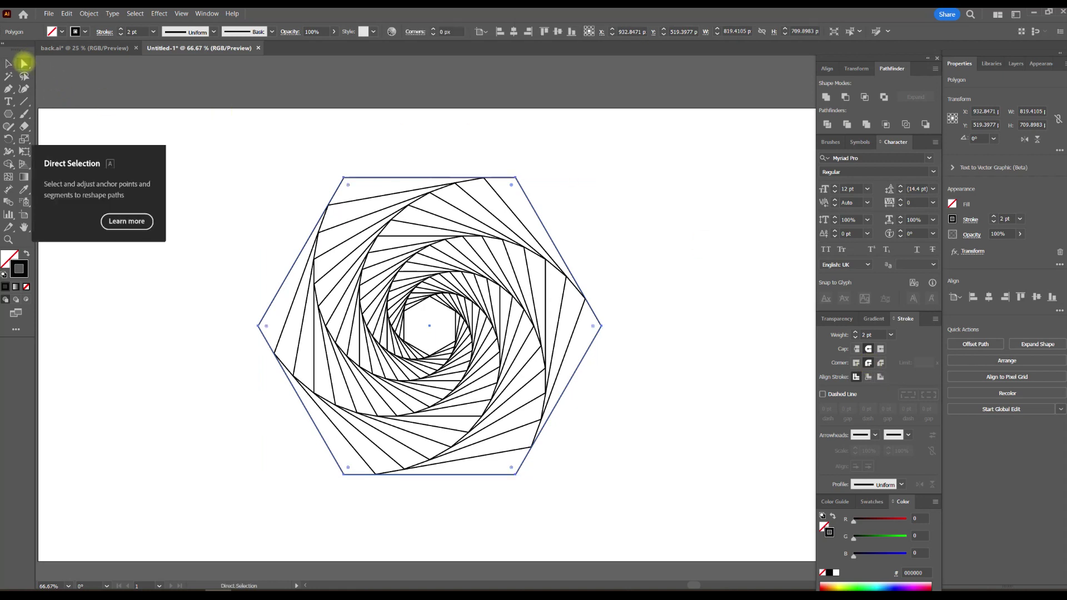
pyautogui.moveTo(510, 185); pyautogui.dragTo(510, 212)
pyautogui.click(8, 63)
# Step: Apply a white-to-black linear gradient to the hexagon pattern's stroke
pyautogui.click(877, 318)
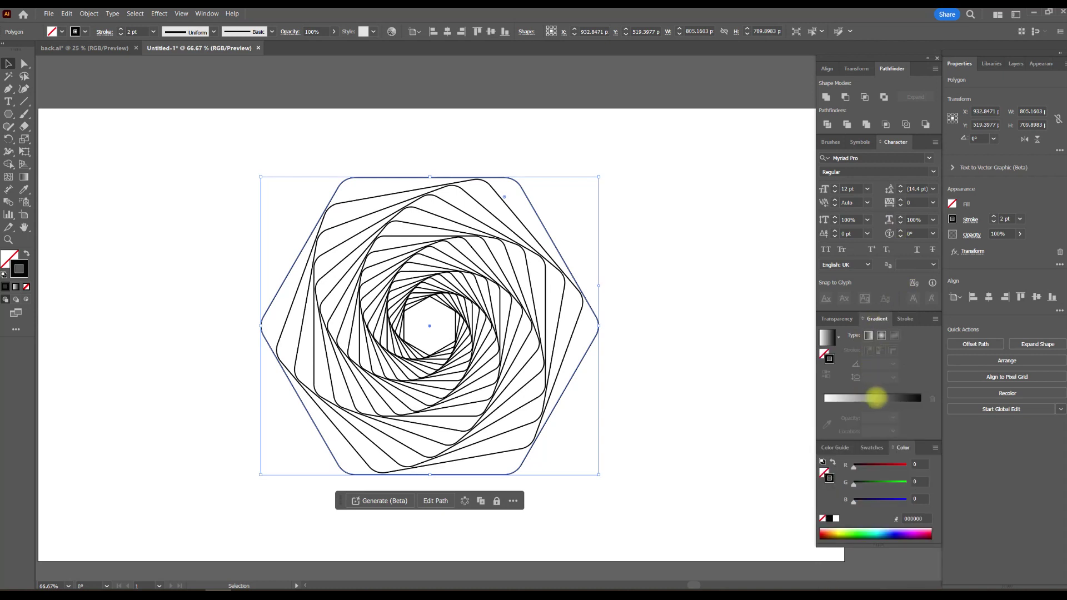
pyautogui.click(875, 397)
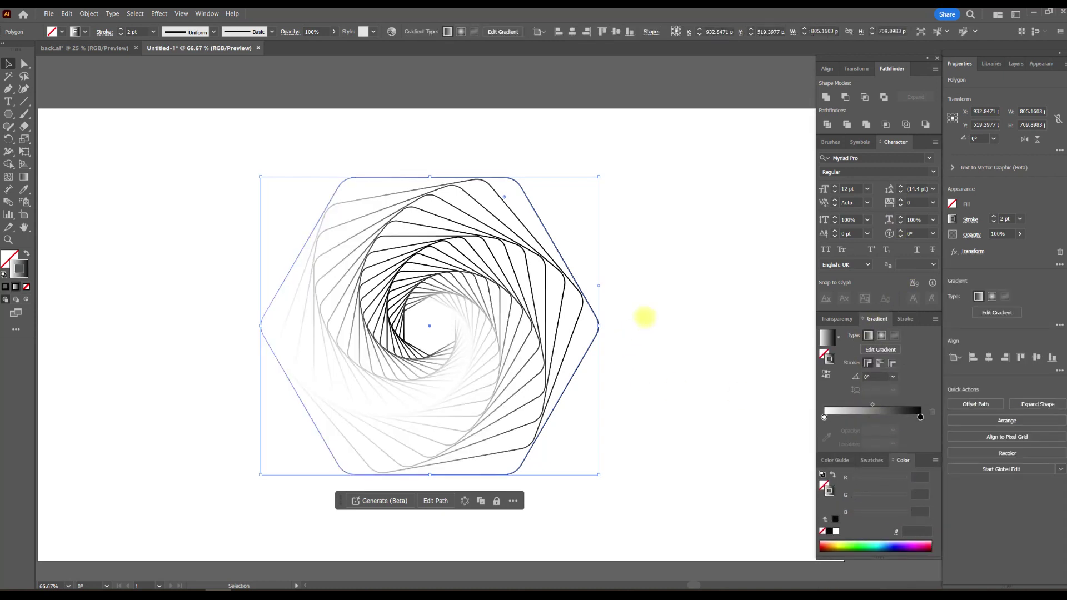
pyautogui.click(644, 317)
pyautogui.moveTo(703, 178); pyautogui.dragTo(528, 378)
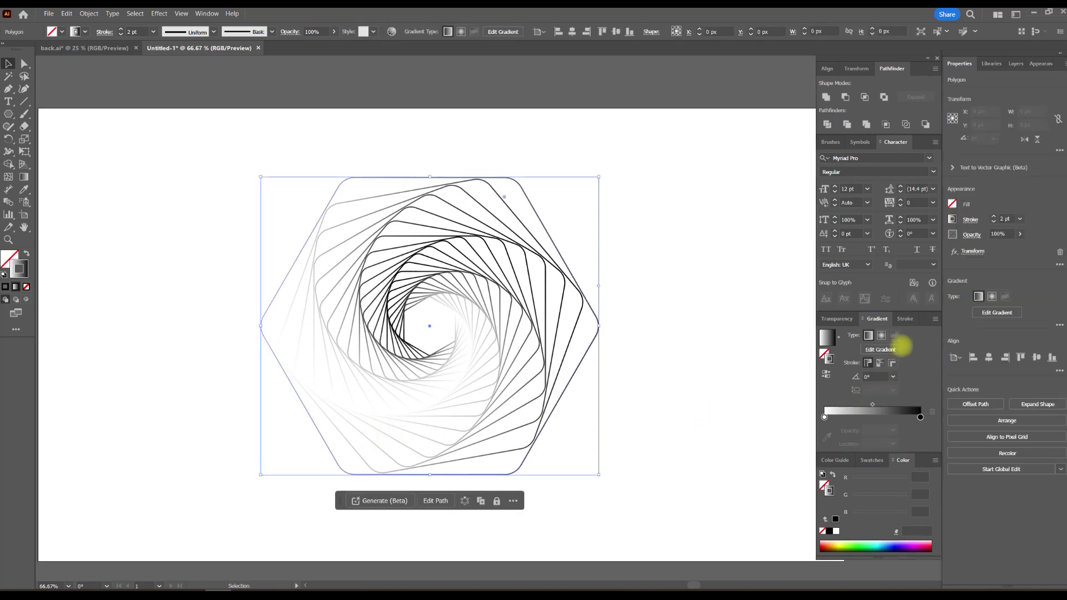
# Step: Recolour the stroke gradient from yellow-orange at the start stop to purple at the end stop, and deselect the pattern
pyautogui.click(871, 460)
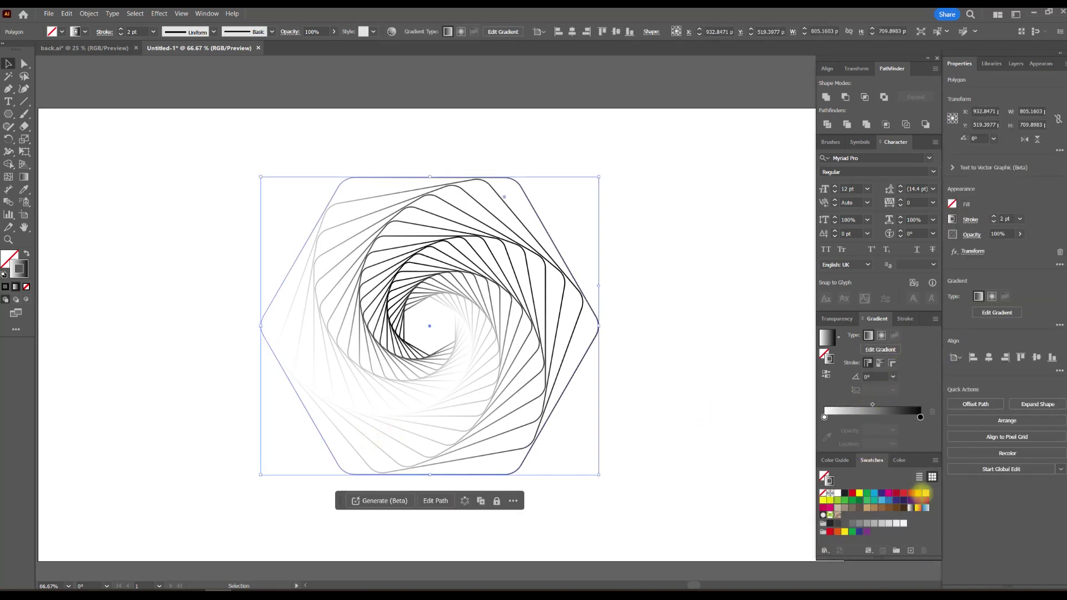
pyautogui.click(925, 492)
pyautogui.click(824, 417)
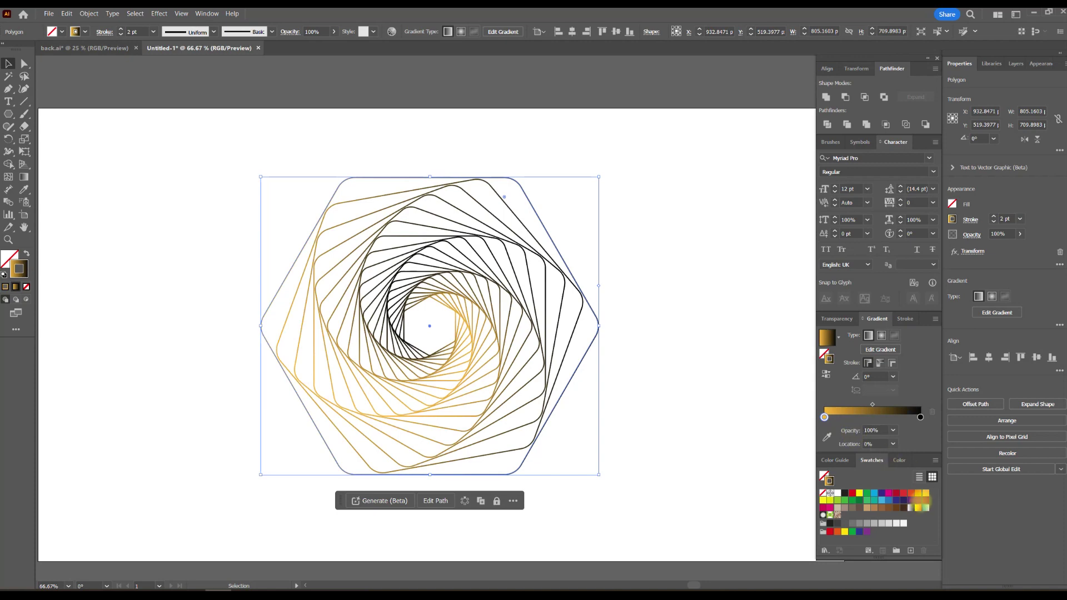
pyautogui.click(920, 417)
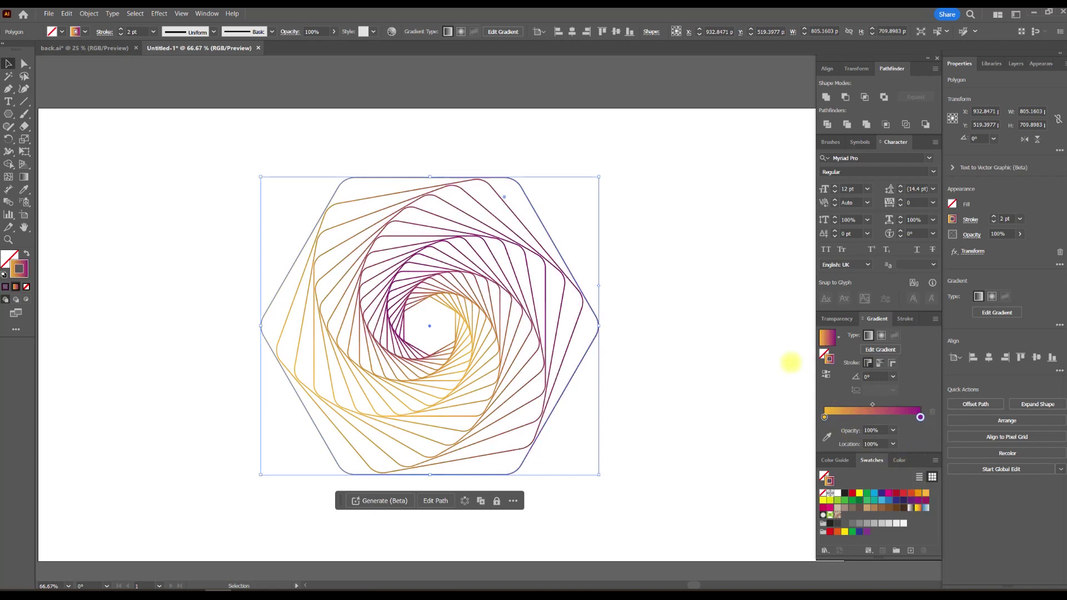
pyautogui.click(594, 98)
pyautogui.scroll(-1, 552, 247)
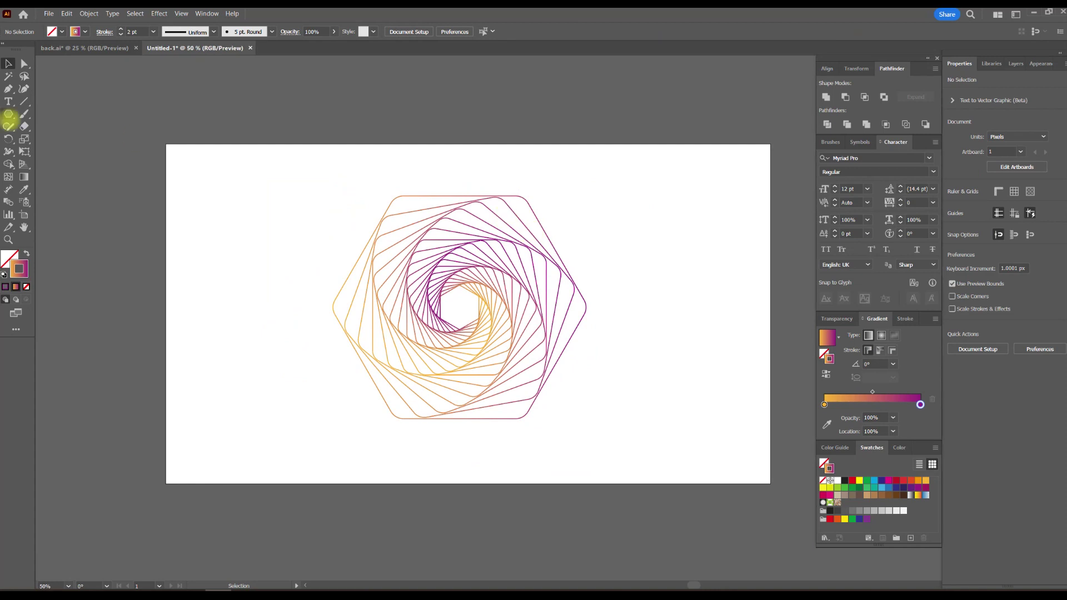
# Step: Draw a filled, strokeless rectangle about 1469 by 808 px as a background behind the hexagon pattern
pyautogui.moveTo(8, 114); pyautogui.dragTo(47, 148)
pyautogui.moveTo(244, 178)
pyautogui.mouseDown()
pyautogui.moveTo(611, 419)
pyautogui.moveTo(707, 432)
pyautogui.mouseUp()
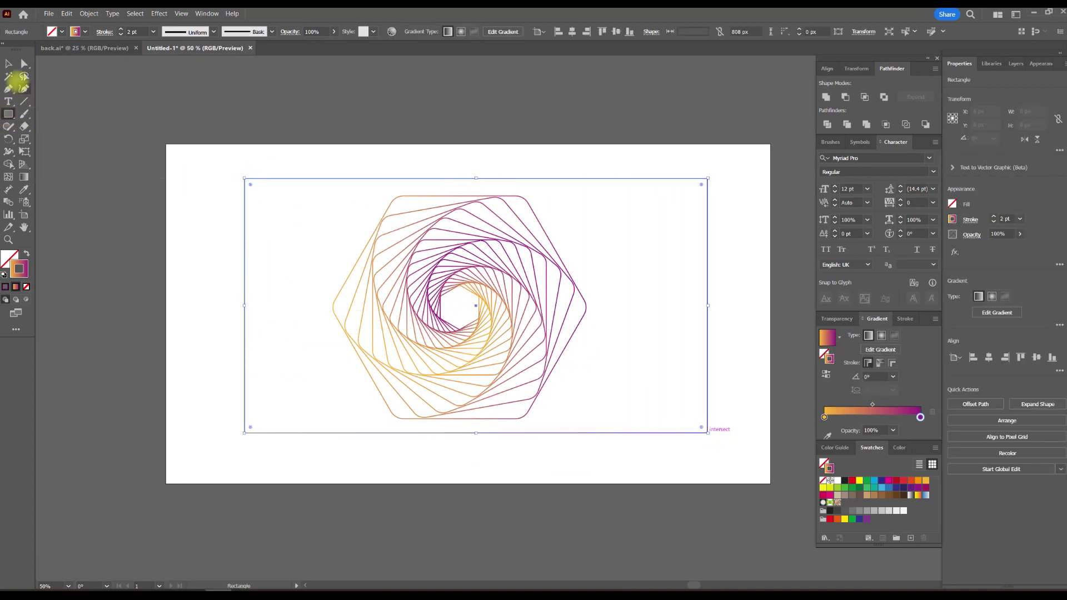
pyautogui.click(8, 64)
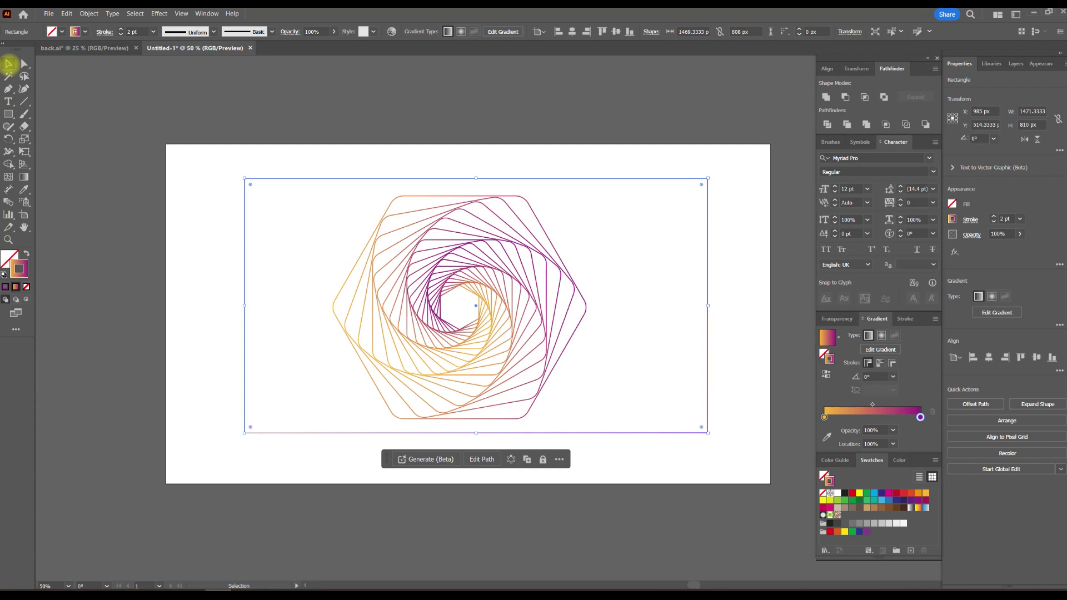
pyautogui.click(26, 254)
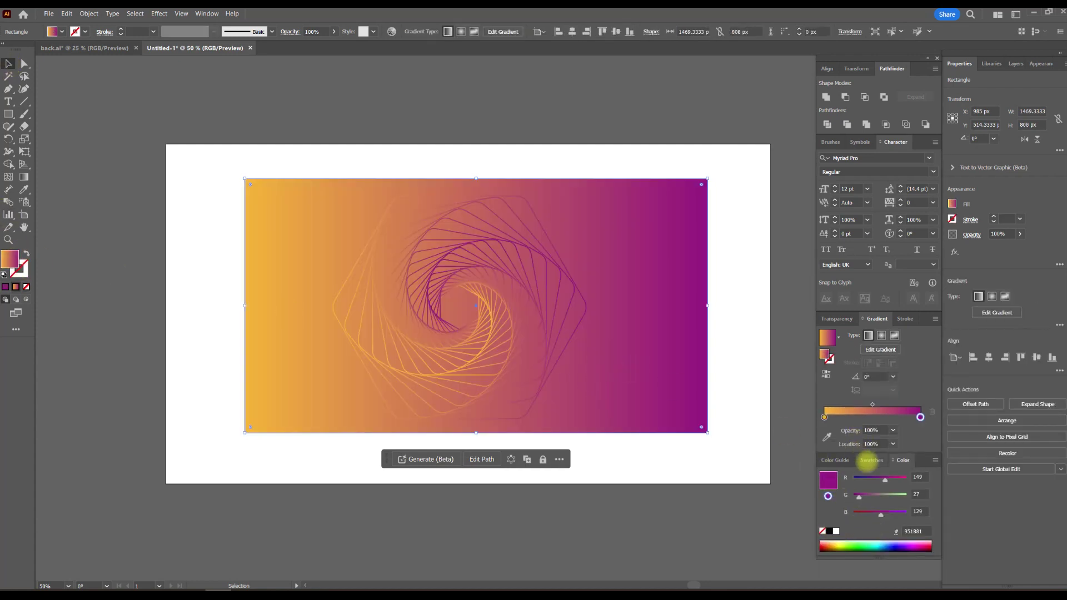
# Step: Change the background rectangle's fill to solid black, 000000
pyautogui.click(870, 460)
pyautogui.click(844, 493)
pyautogui.click(844, 493)
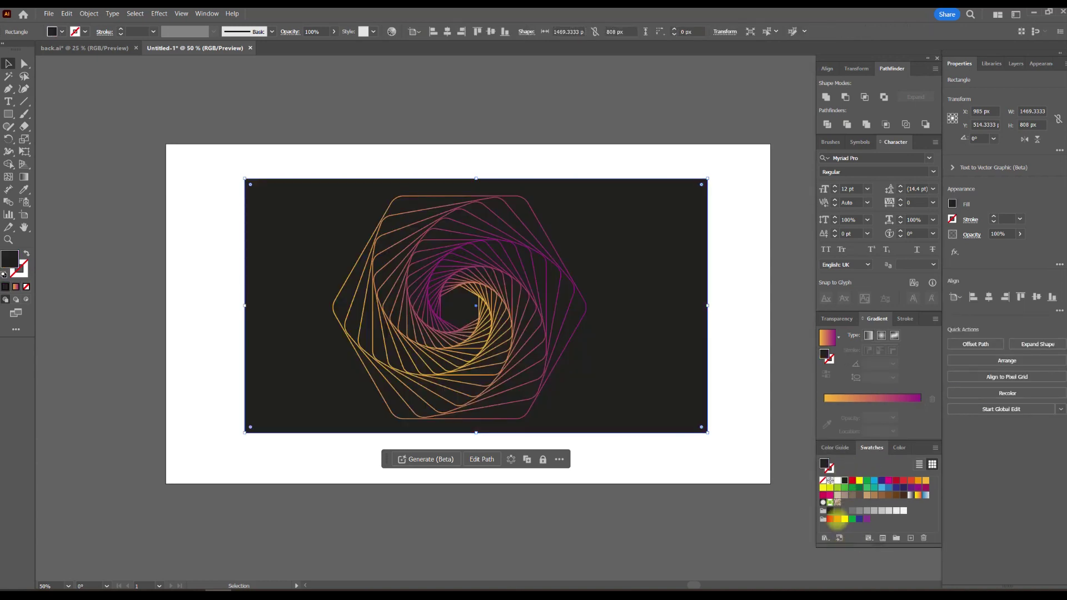
pyautogui.click(896, 448)
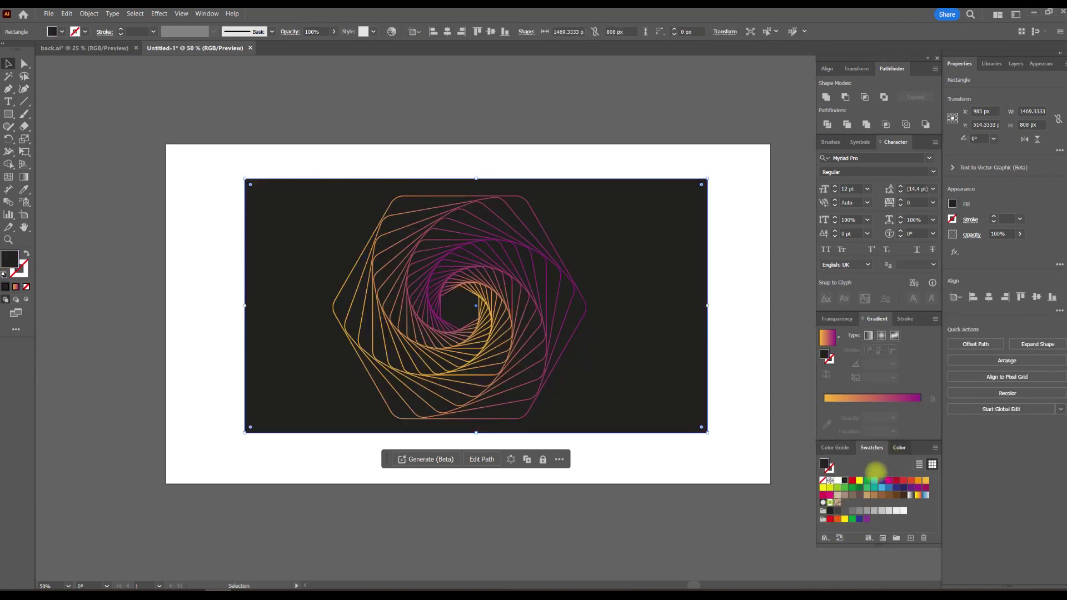
pyautogui.click(829, 518)
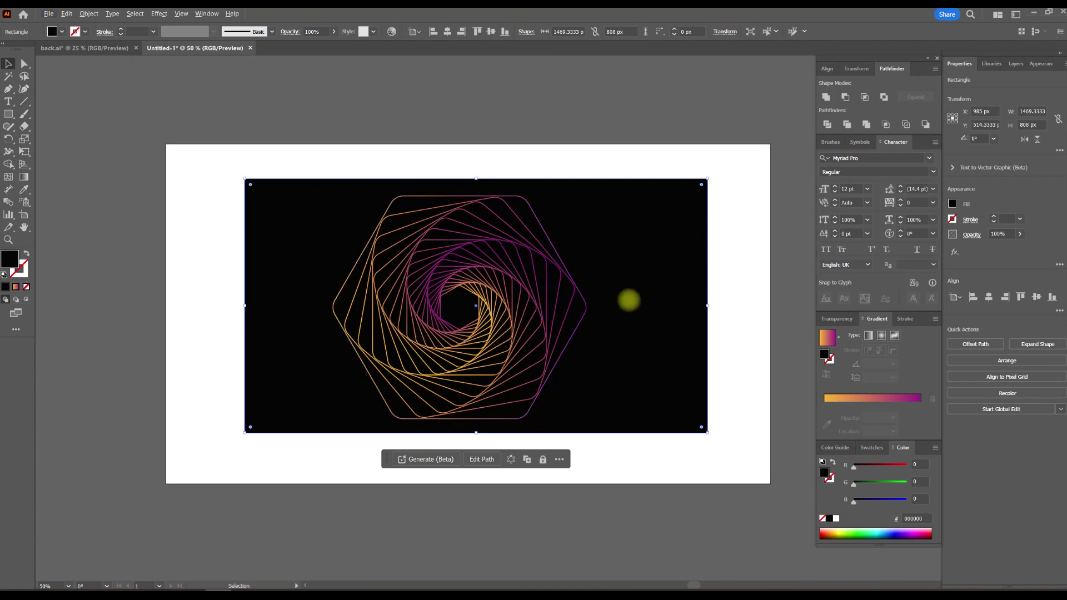
# Step: Centre the hexagon pattern and the black background rectangle on each other horizontally and vertically, and deselect them
pyautogui.moveTo(754, 173); pyautogui.dragTo(347, 397)
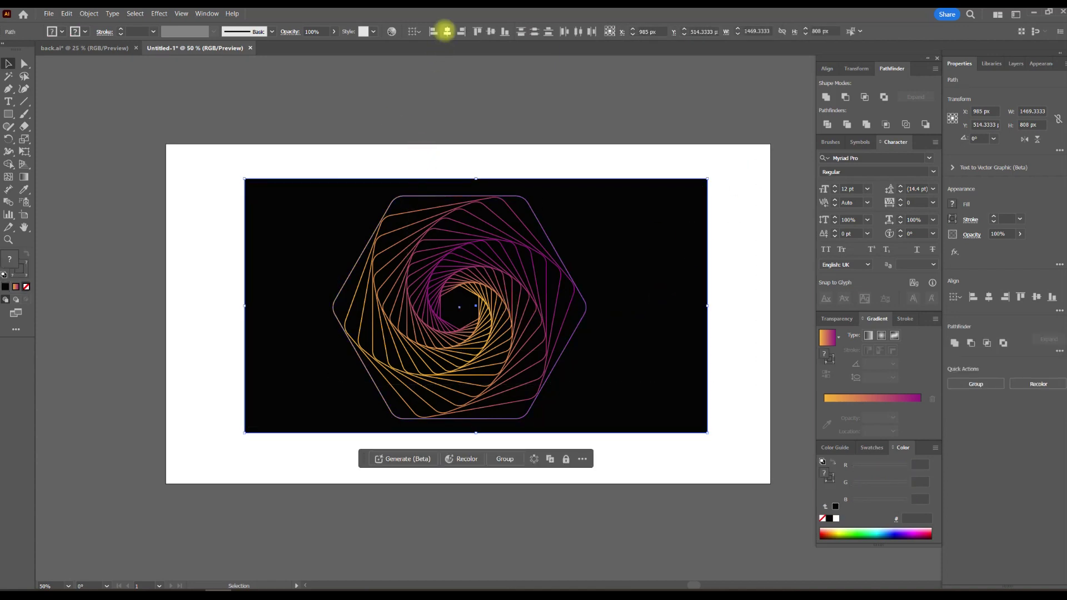
pyautogui.click(448, 32)
pyautogui.click(491, 32)
pyautogui.hotkey('ctrl', 'shift', 'a')
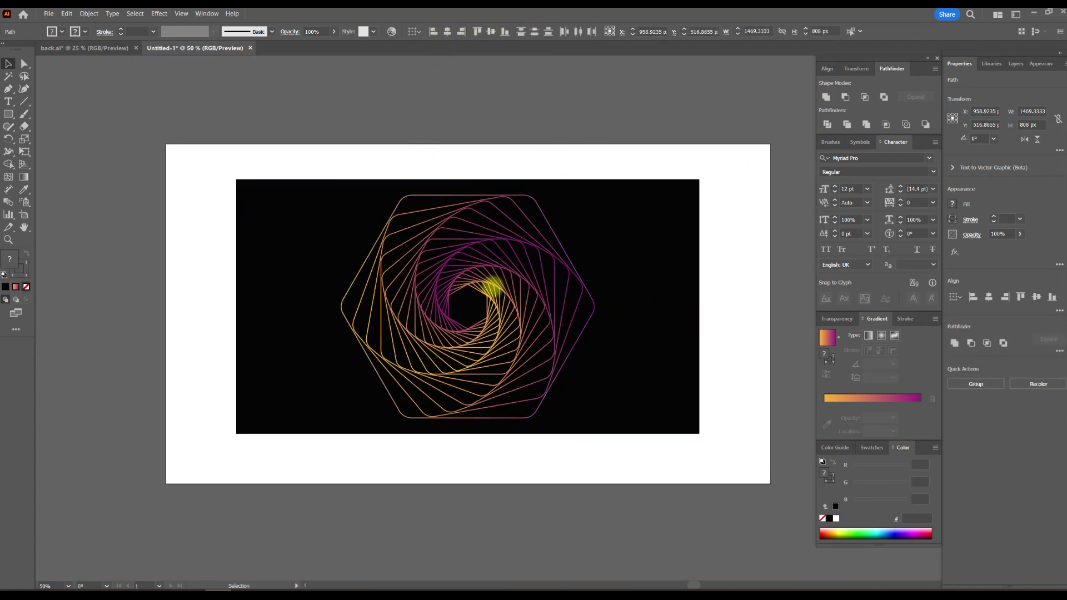
# Step: Thin the hexagon pattern's stroke to a weight of 0.25 pt
pyautogui.scroll(4, 488, 285)
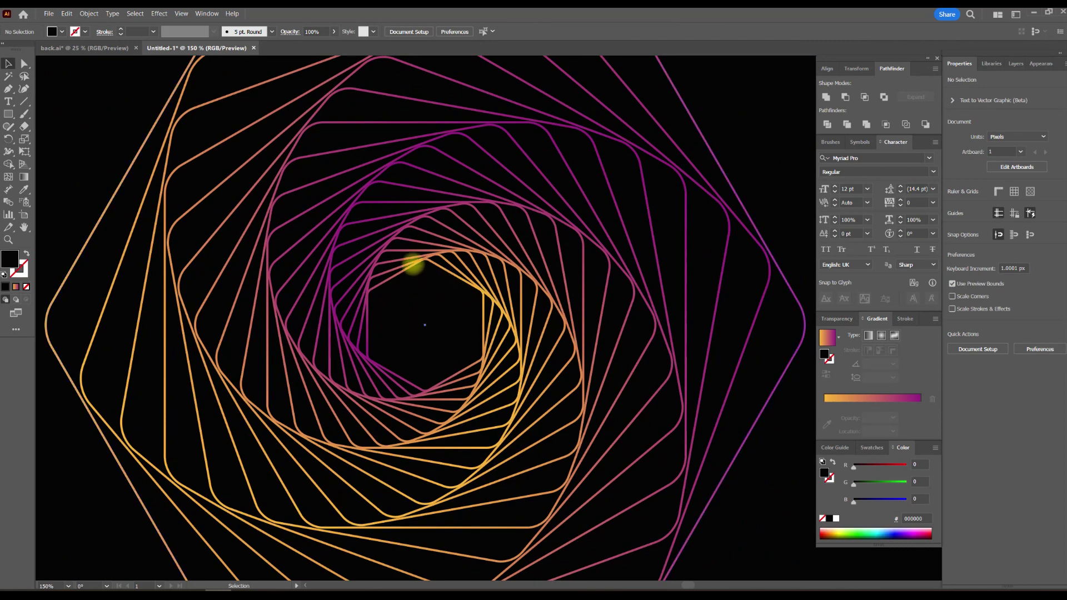
pyautogui.click(413, 262)
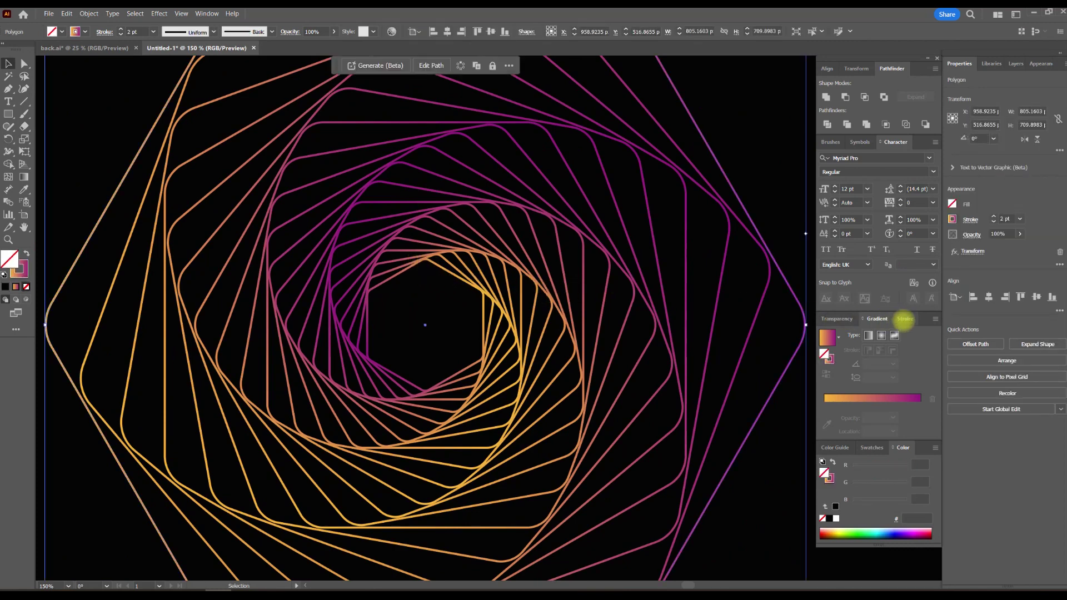
pyautogui.click(905, 318)
pyautogui.click(855, 337)
pyautogui.click(855, 337)
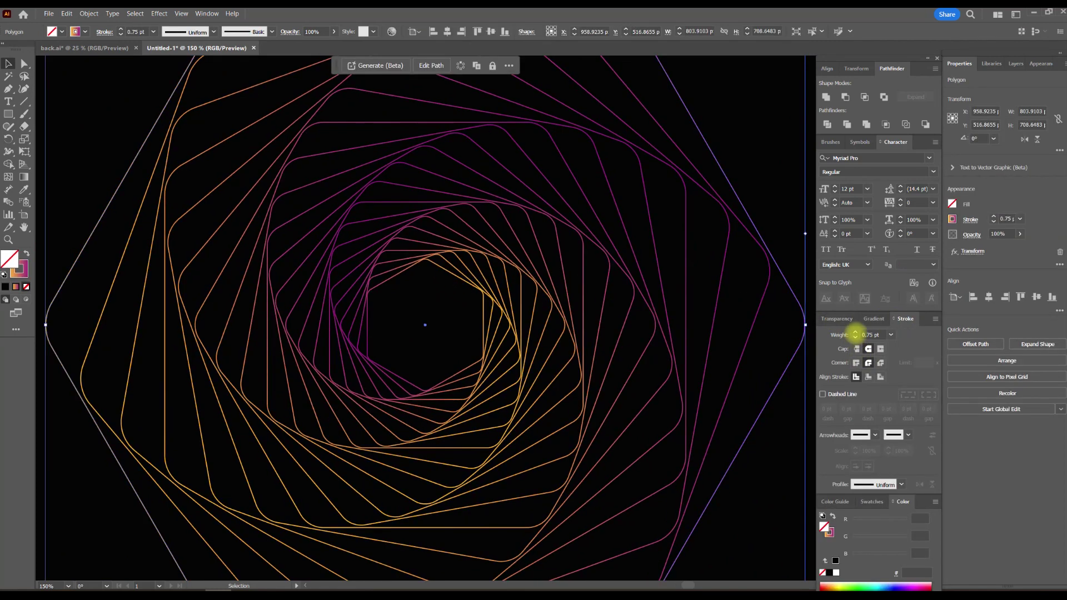
pyautogui.click(855, 338)
pyautogui.click(855, 337)
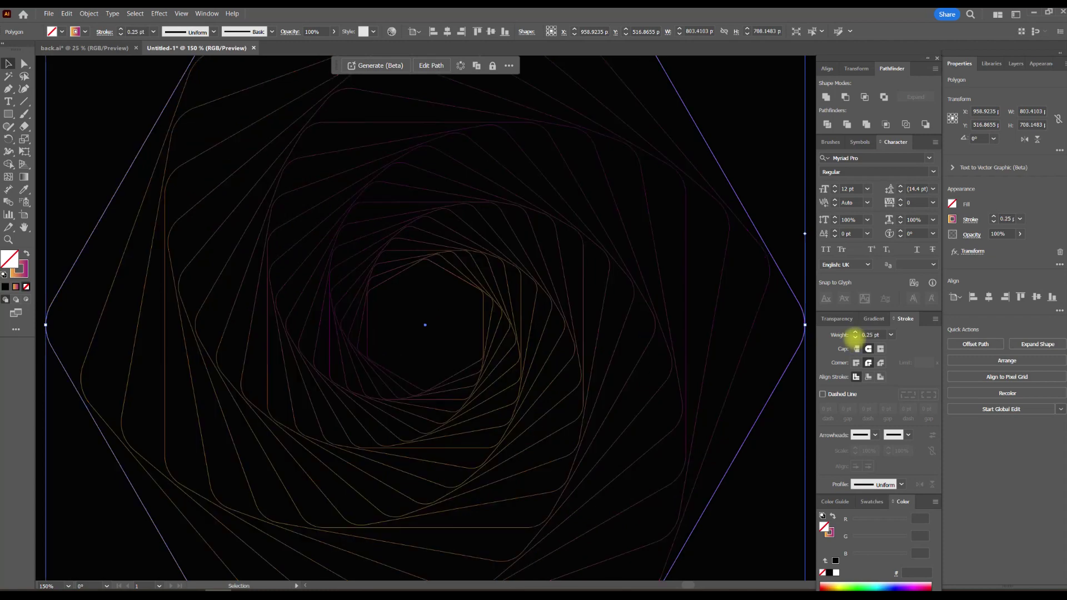
# Step: Thicken the hexagon pattern's stroke to a weight of 6 pt
pyautogui.click(855, 331)
pyautogui.click(855, 332)
pyautogui.click(855, 331)
pyautogui.click(855, 331)
pyautogui.click(855, 331)
pyautogui.click(855, 331)
pyautogui.click(855, 331)
pyautogui.click(855, 332)
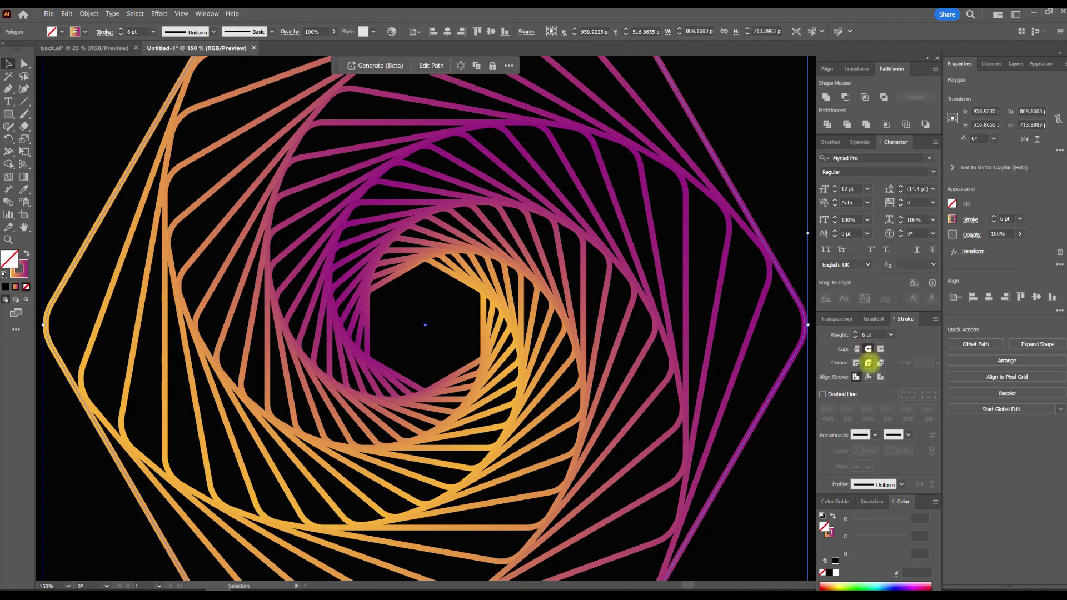
# Step: Try inside and outside stroke alignment on the hexagon pattern and return it to centre alignment
pyautogui.click(867, 376)
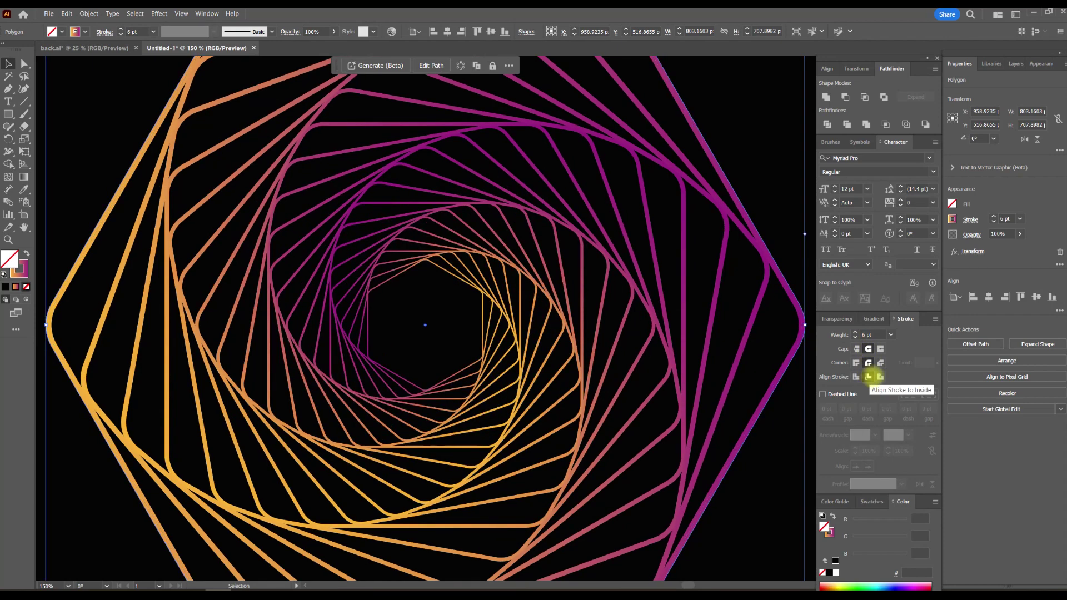
pyautogui.click(880, 377)
pyautogui.click(868, 378)
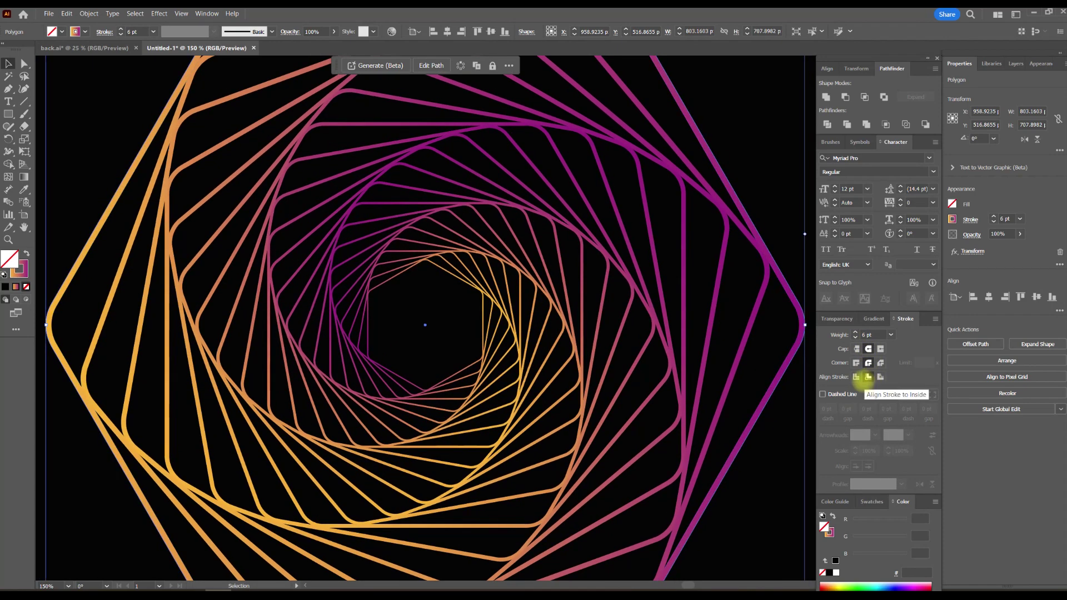
pyautogui.click(856, 377)
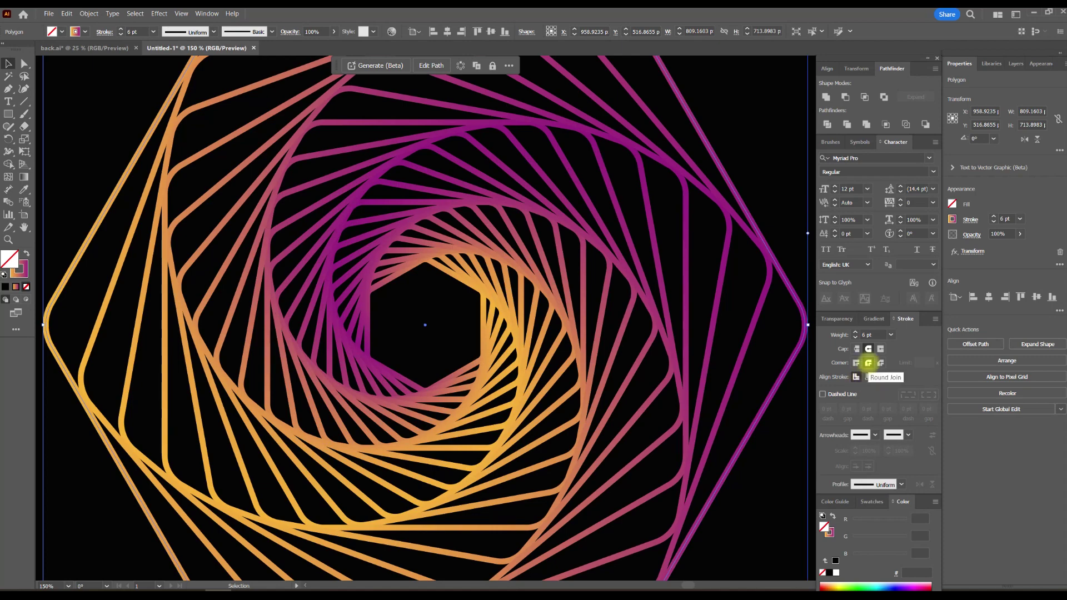
# Step: Set the hexagon pattern's stroke weight to 2 pt
pyautogui.click(855, 336)
pyautogui.click(855, 336)
pyautogui.click(855, 337)
pyautogui.click(855, 337)
pyautogui.click(855, 337)
pyautogui.click(855, 337)
pyautogui.click(855, 332)
pyautogui.click(854, 331)
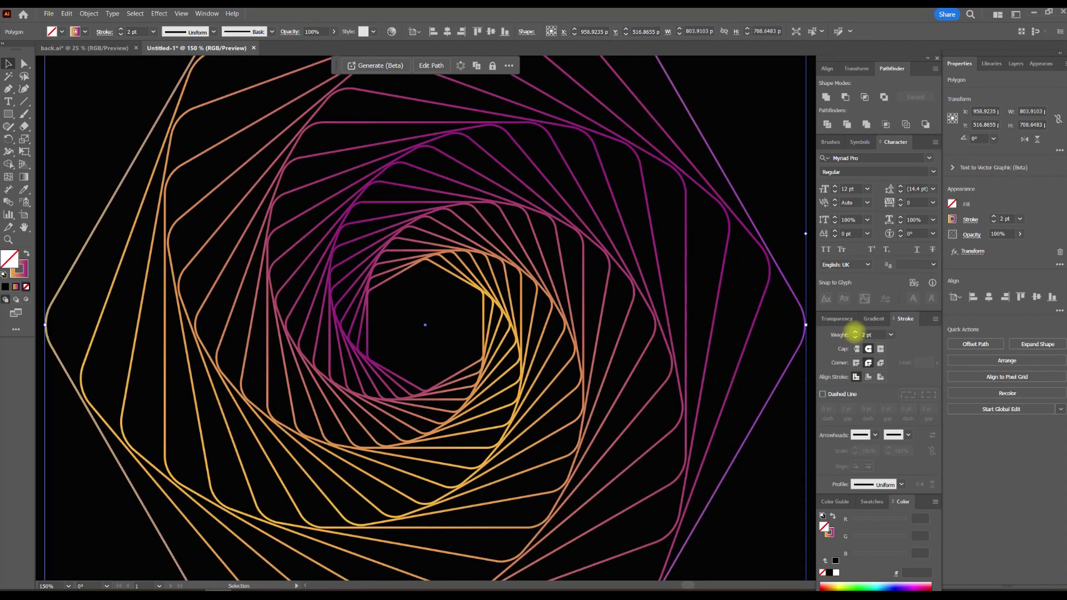
# Step: Expand the appearance of the hexagon pattern so its transformed copies become a group of separate paths
pyautogui.scroll(-2, 632, 291)
pyautogui.click(693, 125)
pyautogui.click(564, 150)
pyautogui.click(552, 289)
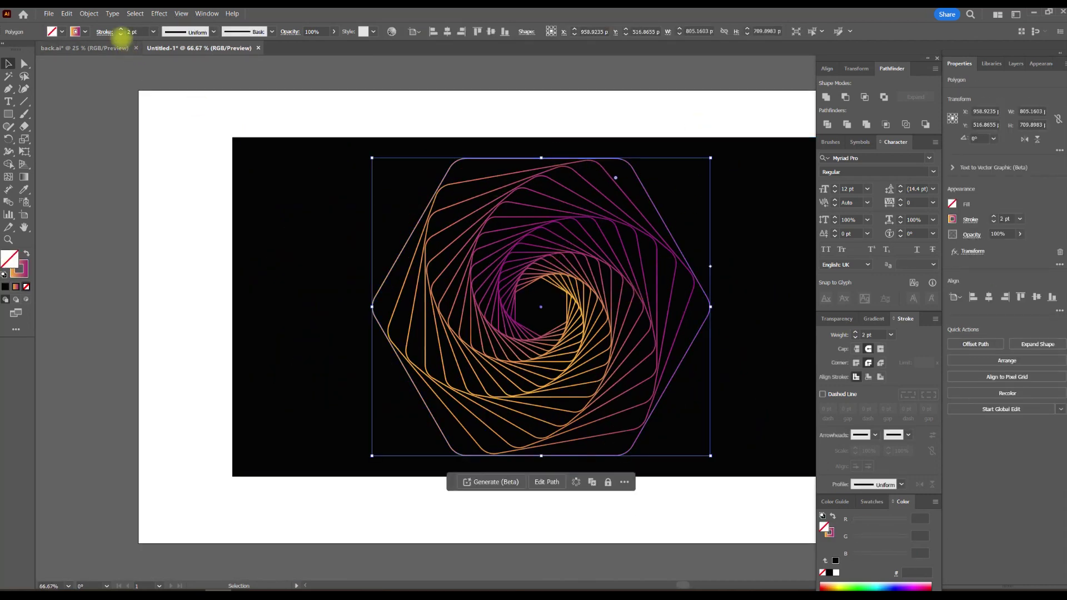
pyautogui.click(89, 13)
pyautogui.click(109, 137)
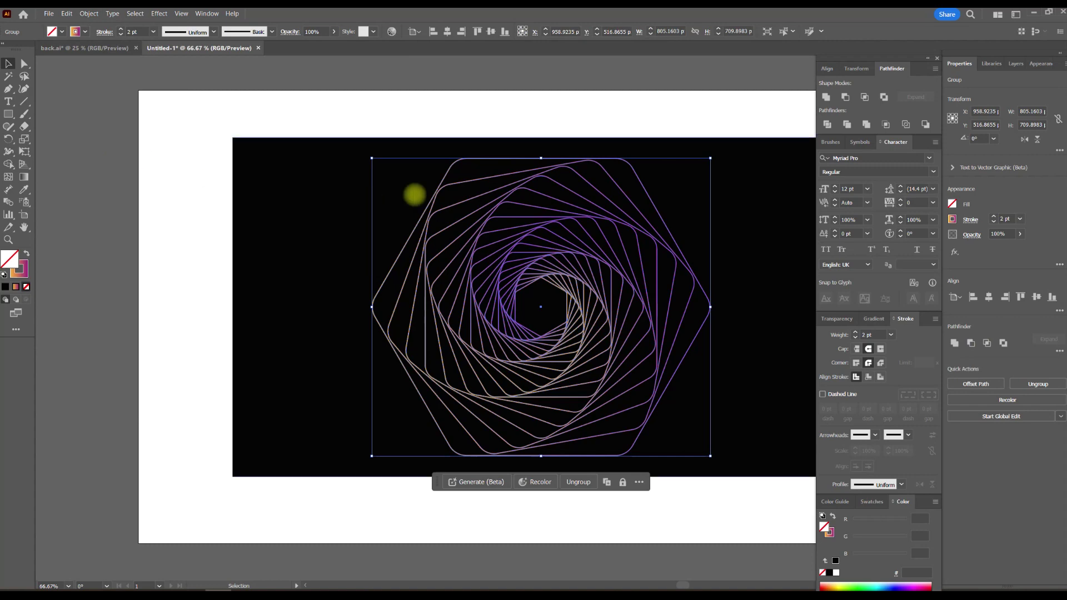
# Step: Shrink the black rectangle in height and width about its centre so the hexagon pattern extends past all four edges, and deselect it
pyautogui.click(583, 150)
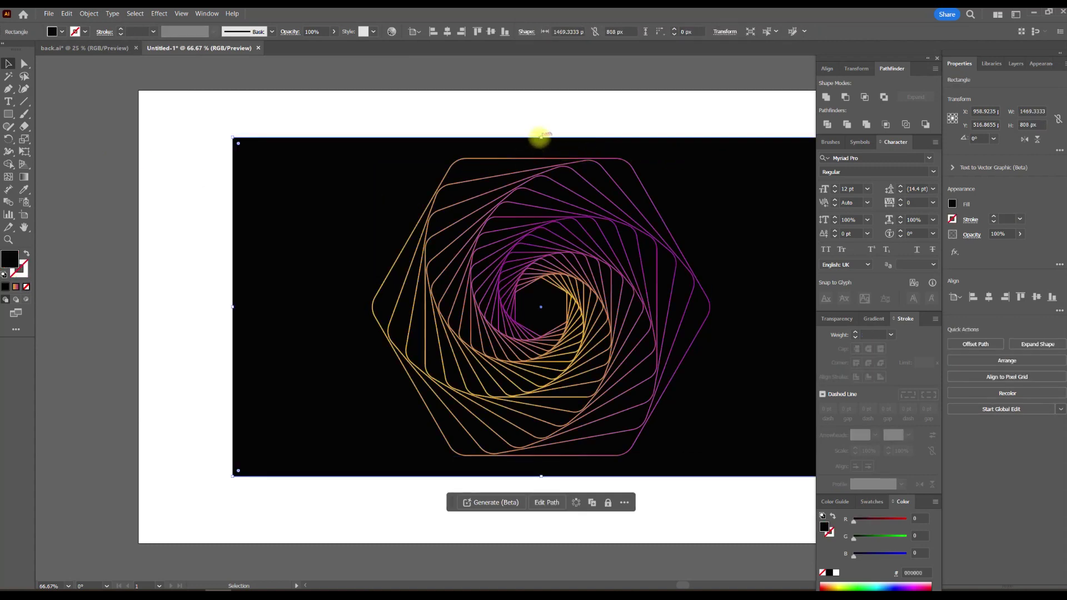
pyautogui.moveTo(541, 137); pyautogui.dragTo(541, 211)
pyautogui.hscroll(3, 659, 297)
pyautogui.moveTo(694, 308); pyautogui.dragTo(504, 306)
pyautogui.scroll(1, 374, 238)
pyautogui.moveTo(391, 202); pyautogui.dragTo(392, 240)
pyautogui.click(630, 219)
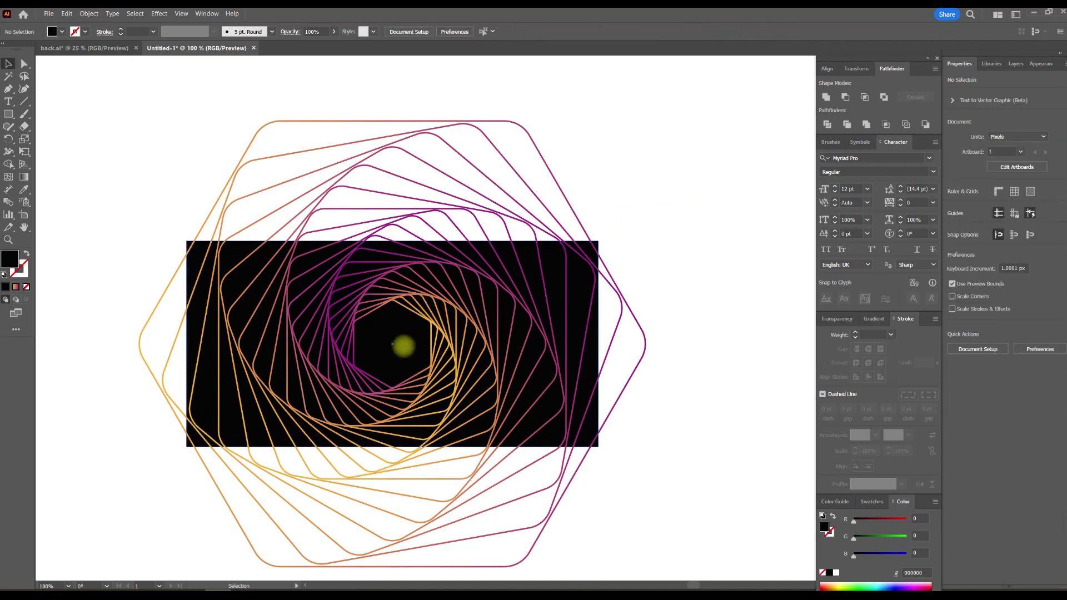
# Step: Select the pattern with the rectangle and erase the line parts above and to the right of the rectangle with the Eraser tool
pyautogui.moveTo(136, 467); pyautogui.dragTo(584, 274)
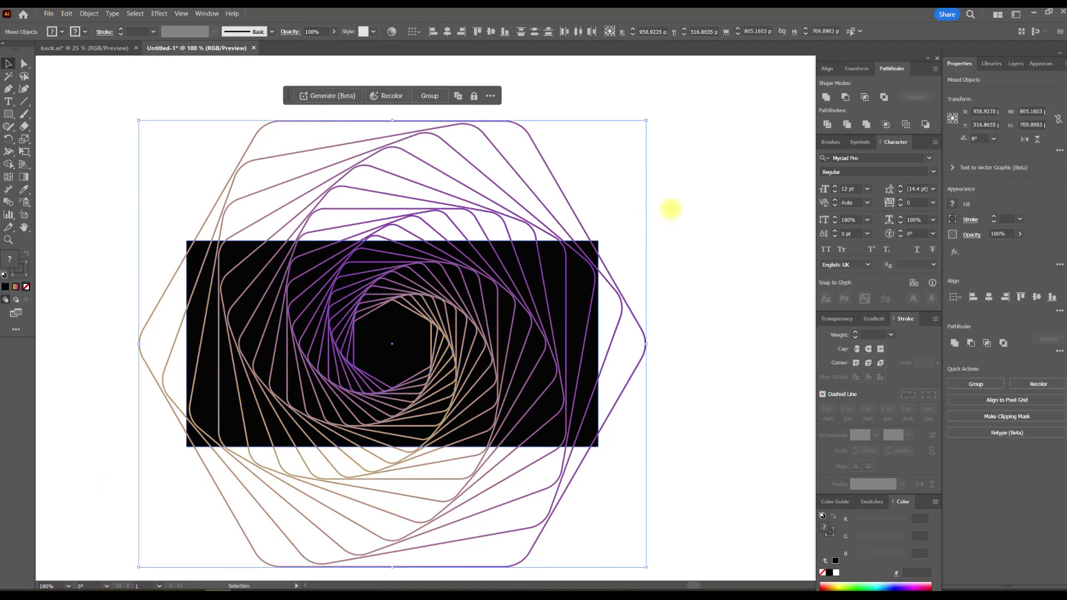
pyautogui.hotkey('shift', 'e')
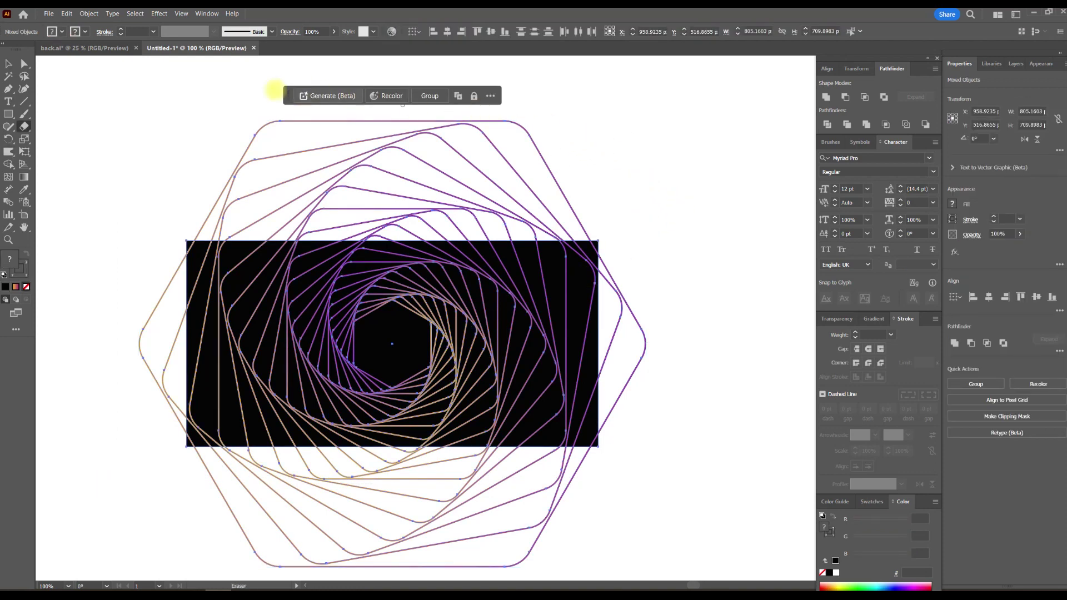
pyautogui.moveTo(95, 92)
pyautogui.mouseDown()
pyautogui.moveTo(708, 226)
pyautogui.moveTo(716, 245)
pyautogui.mouseUp()
pyautogui.moveTo(735, 182); pyautogui.dragTo(594, 538)
# Step: Erase the pattern lines below and to the left of the black rectangle, and deselect the artwork
pyautogui.scroll(-5, 614, 464)
pyautogui.hscroll(-3, 615, 465)
pyautogui.moveTo(179, 488)
pyautogui.mouseDown()
pyautogui.moveTo(753, 268)
pyautogui.moveTo(757, 283)
pyautogui.mouseUp()
pyautogui.scroll(3, 198, 155)
pyautogui.moveTo(128, 116)
pyautogui.mouseDown()
pyautogui.moveTo(221, 383)
pyautogui.moveTo(275, 435)
pyautogui.mouseUp()
pyautogui.press('v')
pyautogui.click(674, 393)
pyautogui.scroll(2, 639, 362)
pyautogui.hscroll(2, 639, 363)
pyautogui.scroll(1, 648, 335)
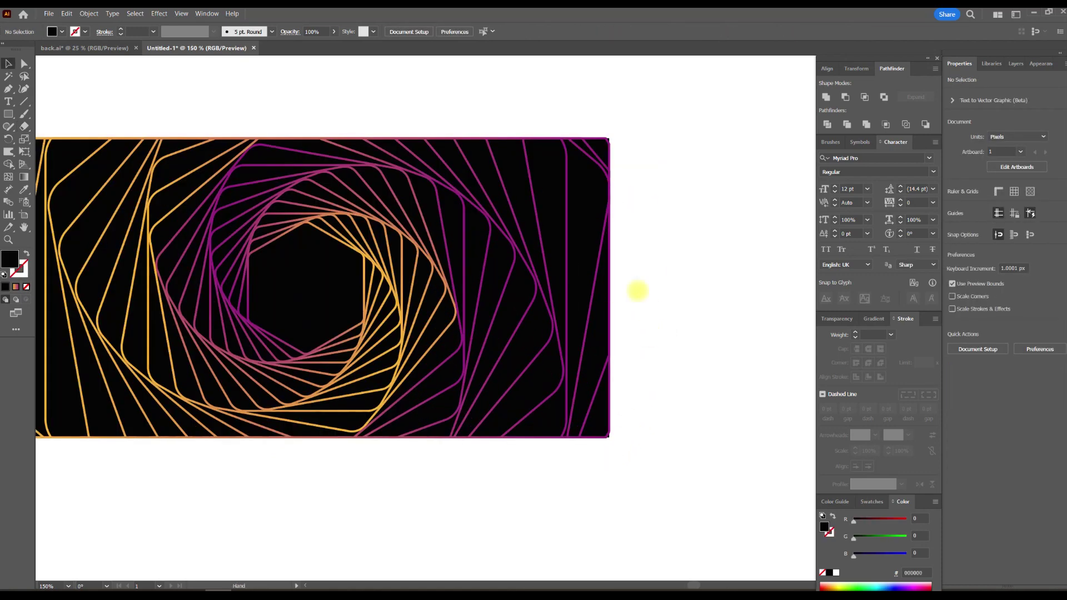